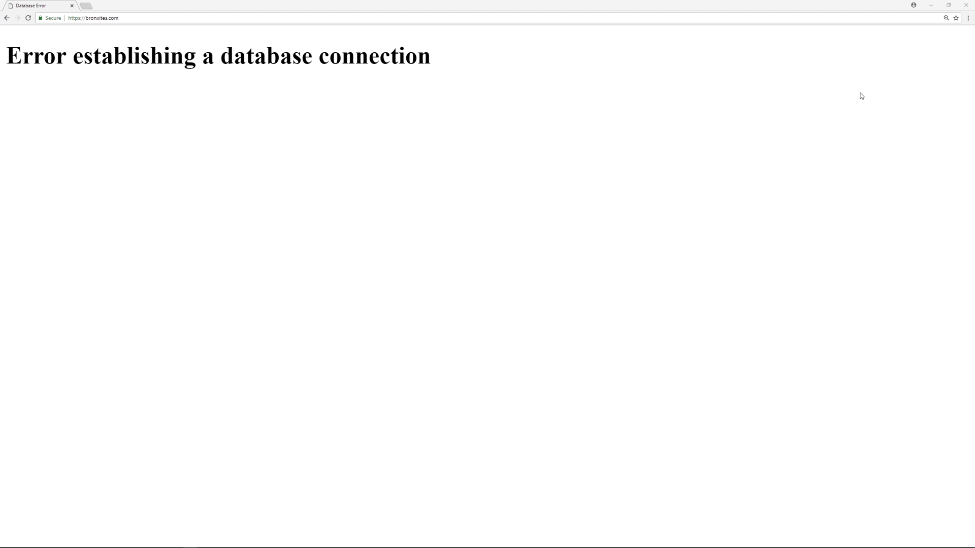
- Switch to the cPanel browser window, review the Special FTP Accounts on the FTP Accounts page, and return to the cPanel main page
key("alt+Tab")
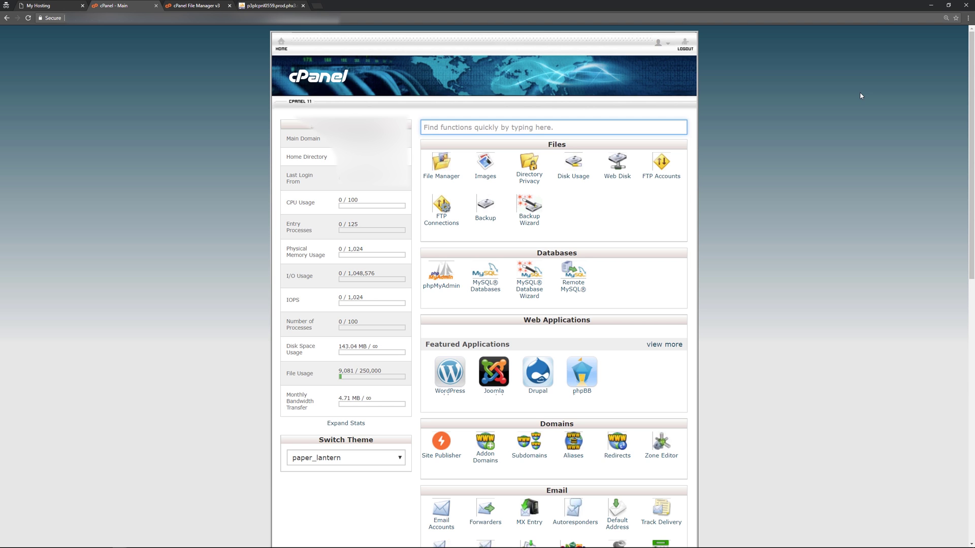
left_click(664, 177)
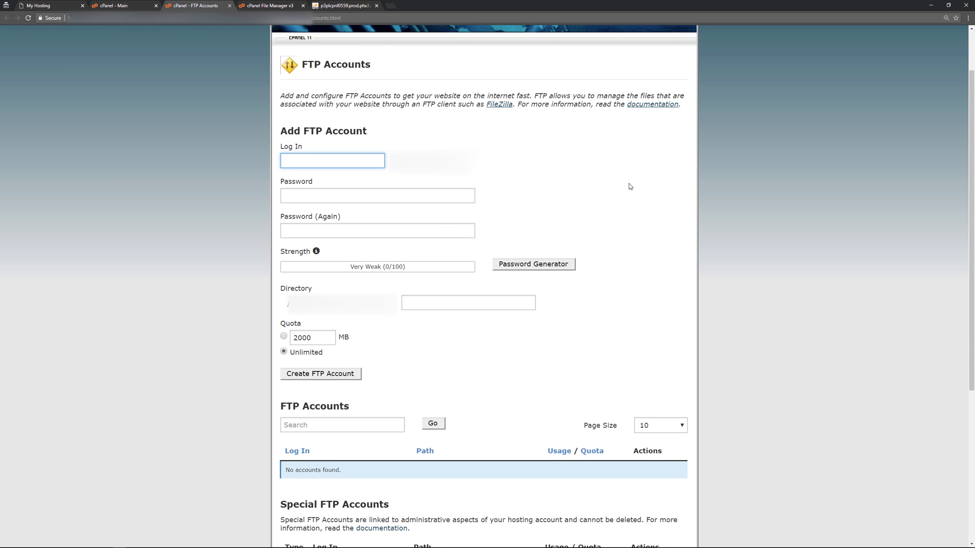
scroll(630, 186, "down", 5)
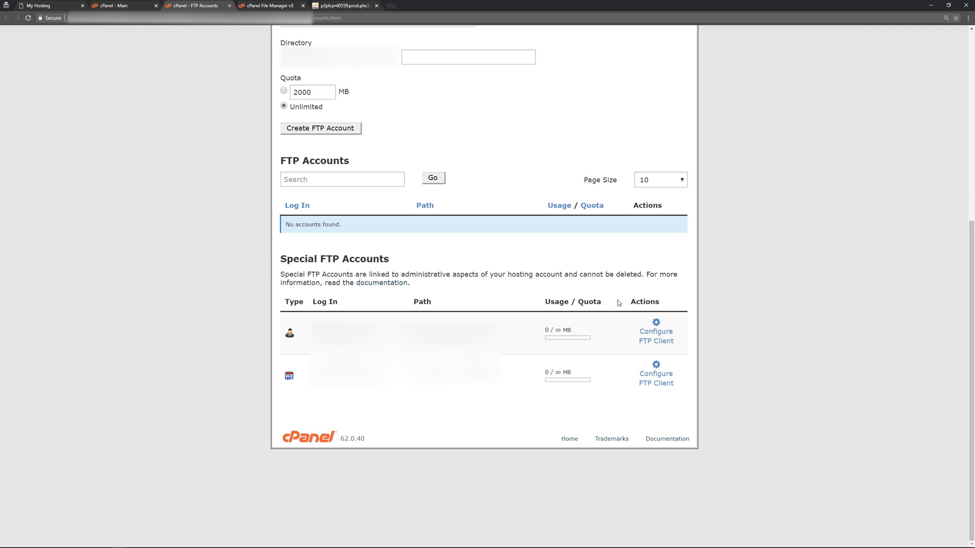
left_click(122, 7)
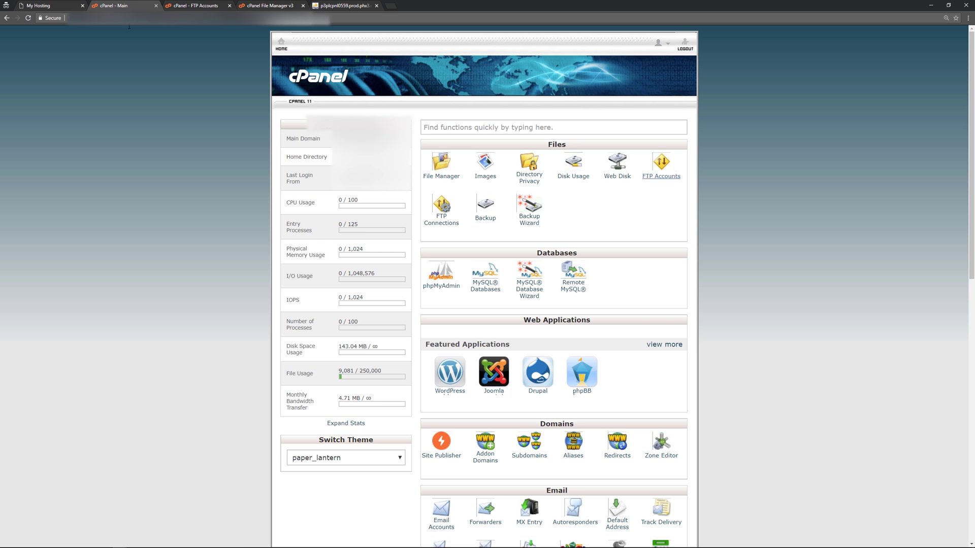
- Open phpMyAdmin and run Repair table on all tables of the WordPress database
left_click(440, 290)
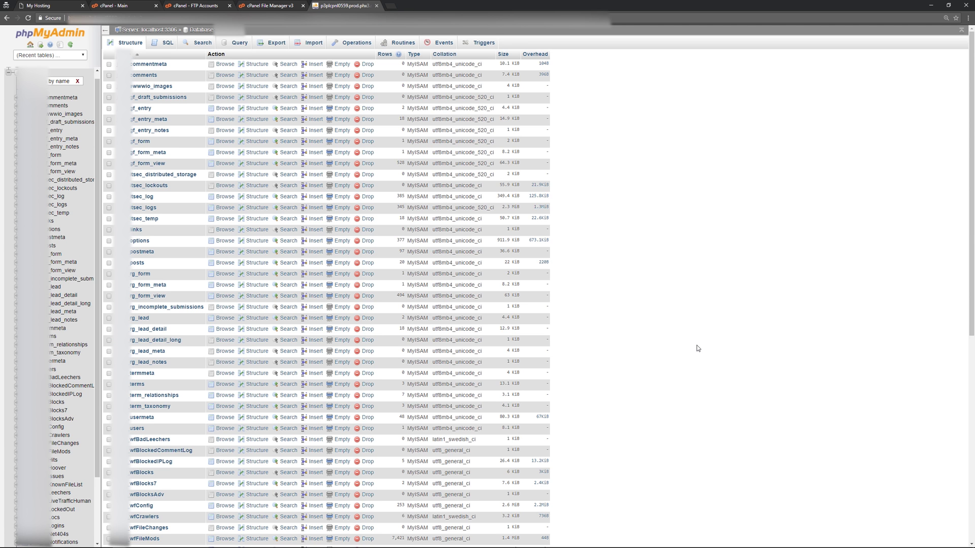
scroll(696, 346, "down", 7)
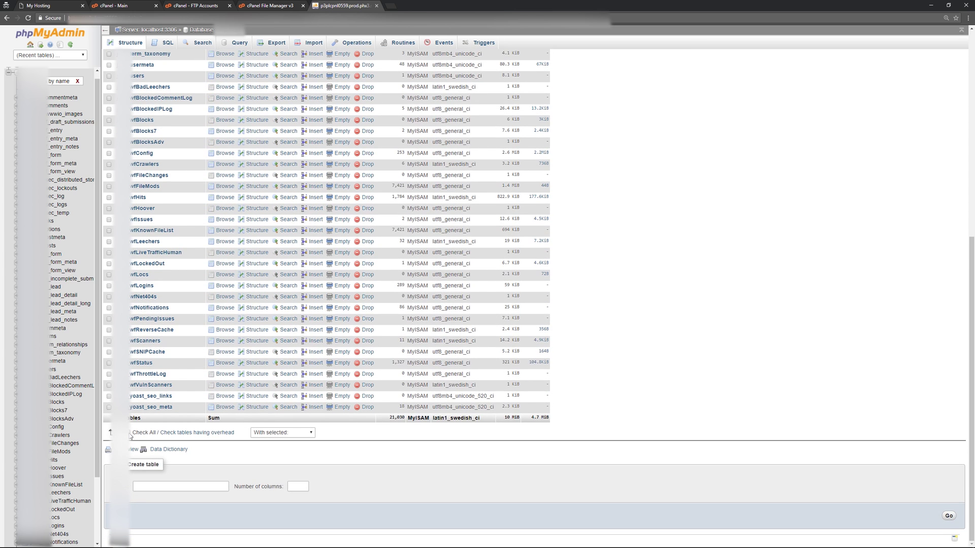
left_click(129, 433)
left_click(278, 433)
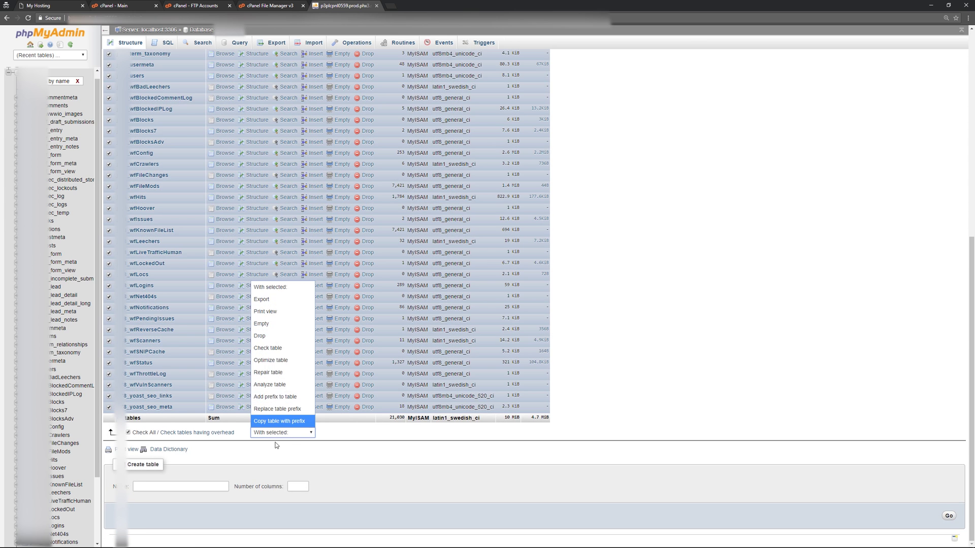
left_click(278, 433)
left_click(278, 433)
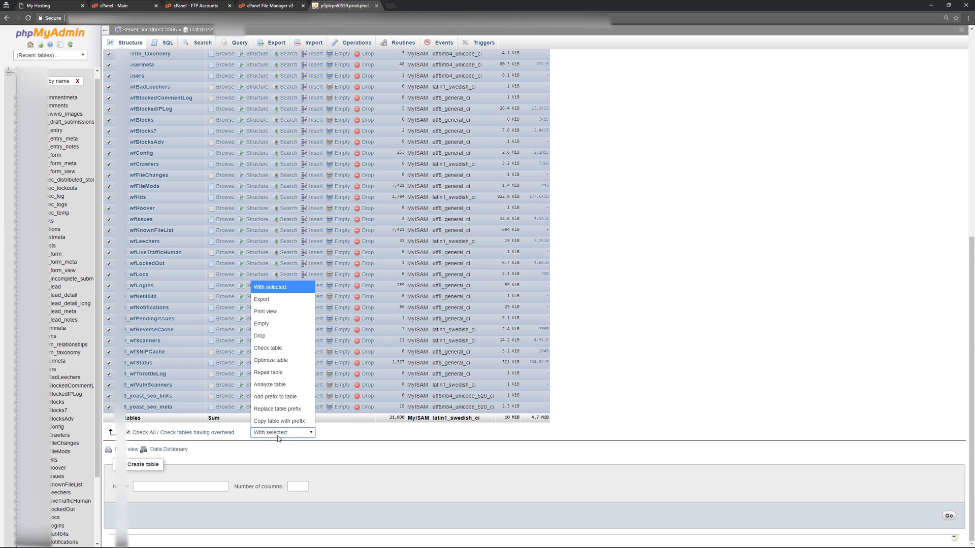
left_click(273, 378)
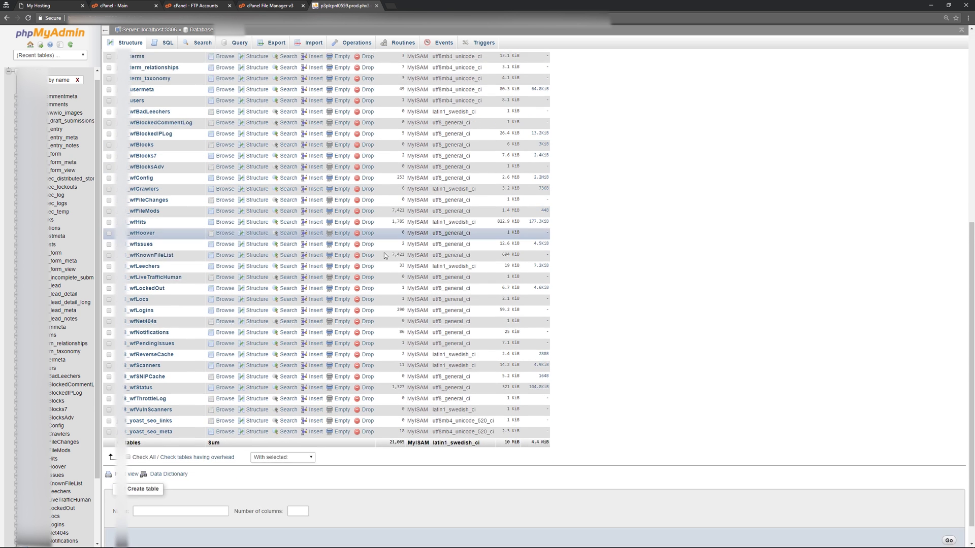
- Set up a custom SQL export of all the database's tables with zipped compression, and review the remaining export options
scroll(379, 260, "up", 5)
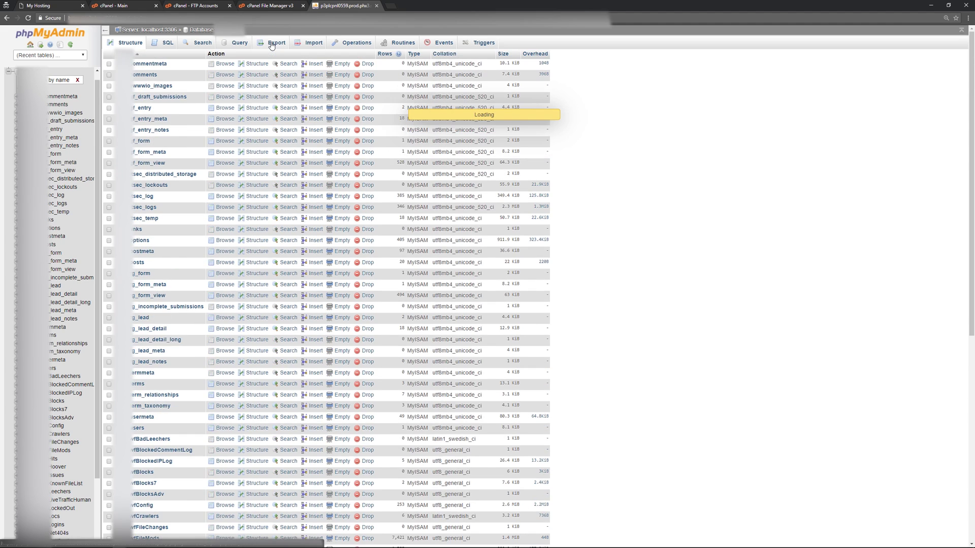
left_click(272, 44)
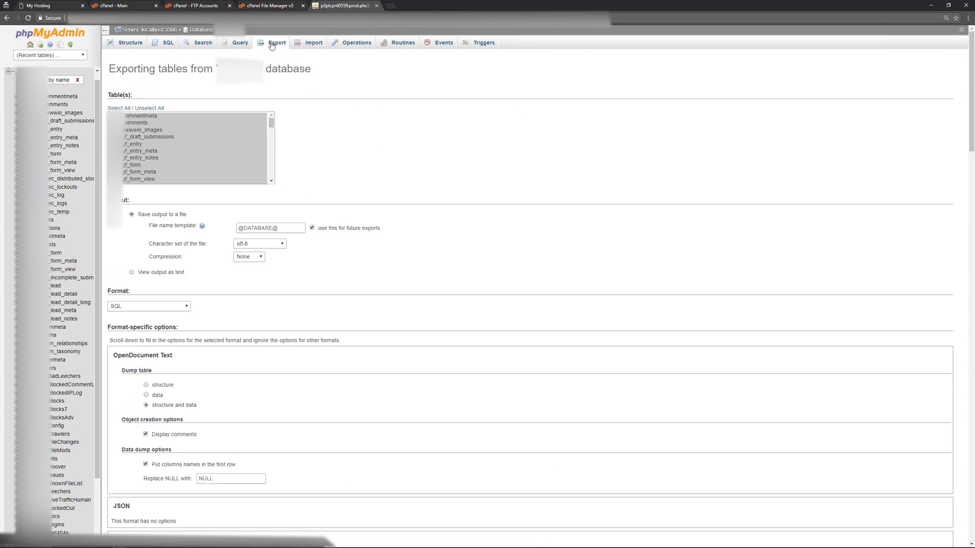
left_click(164, 120)
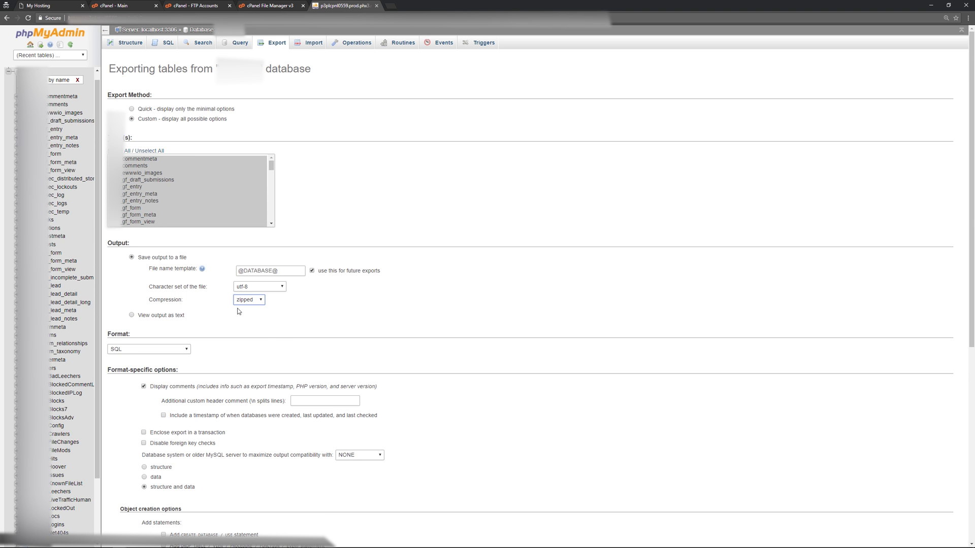
scroll(350, 318, "down", 2)
scroll(353, 318, "down", 5)
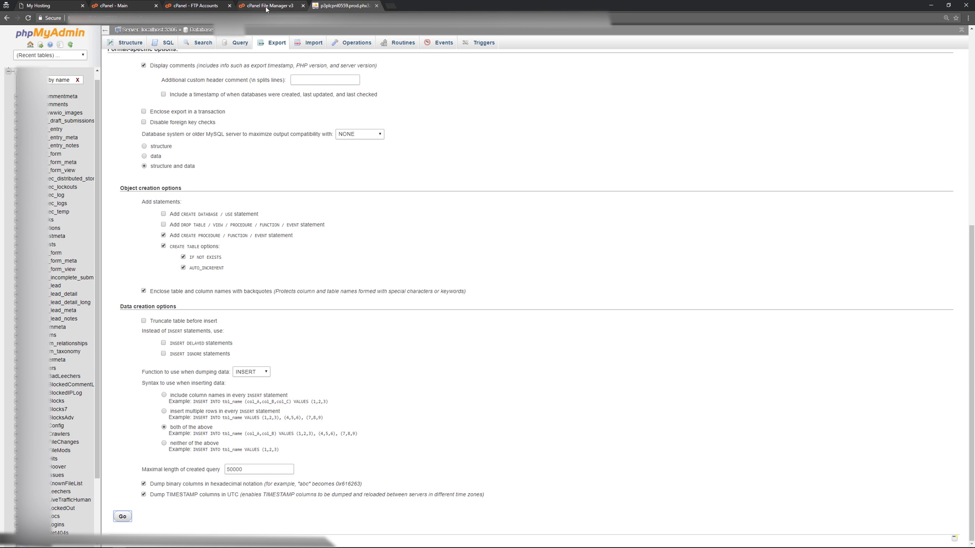
- Return to cPanel, open File Manager at public_html, and view the contents of wp-config.php
left_click(116, 6)
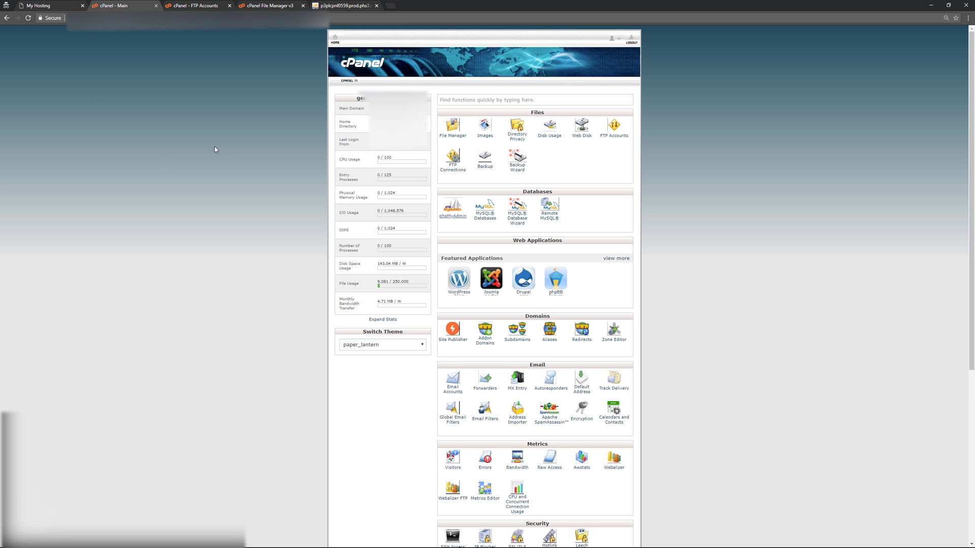
left_click(457, 136)
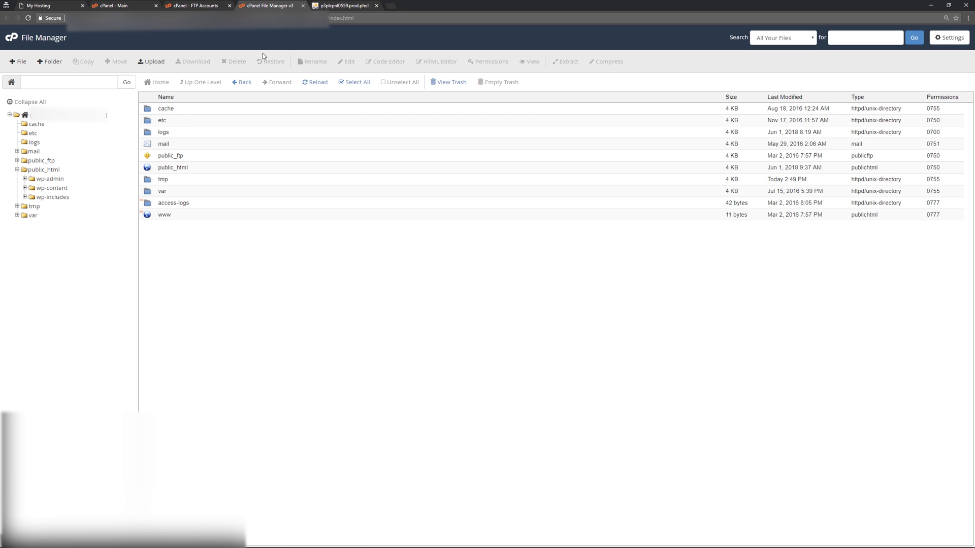
left_click(44, 169)
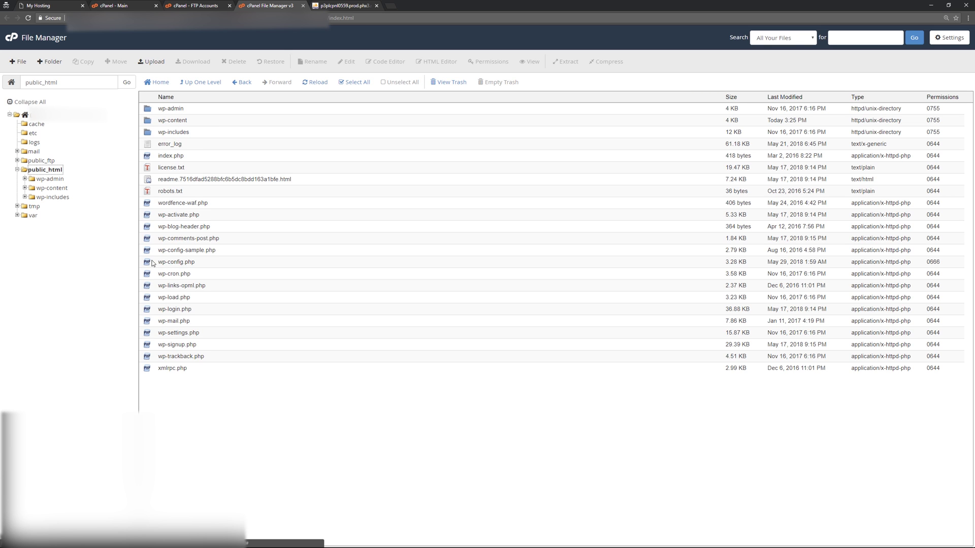
left_click(187, 263)
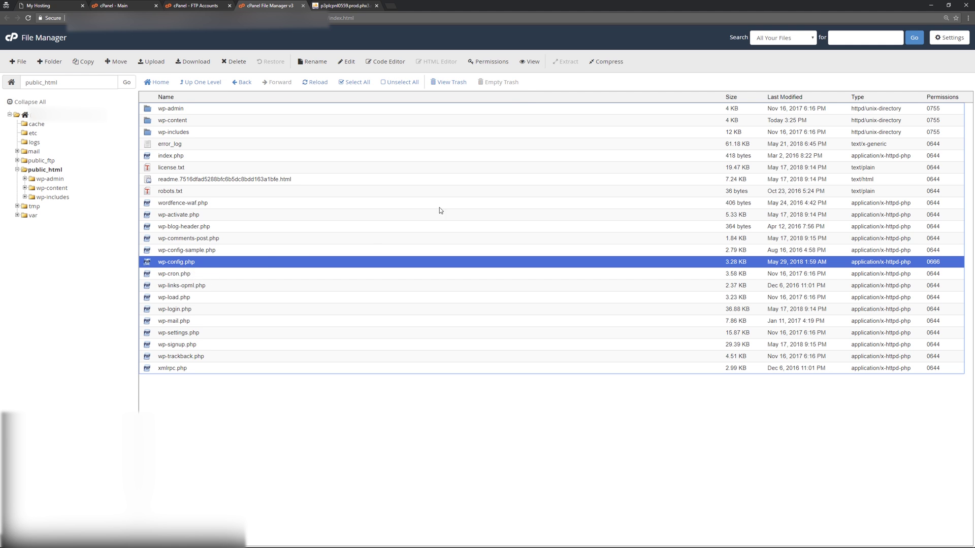
left_click(530, 61)
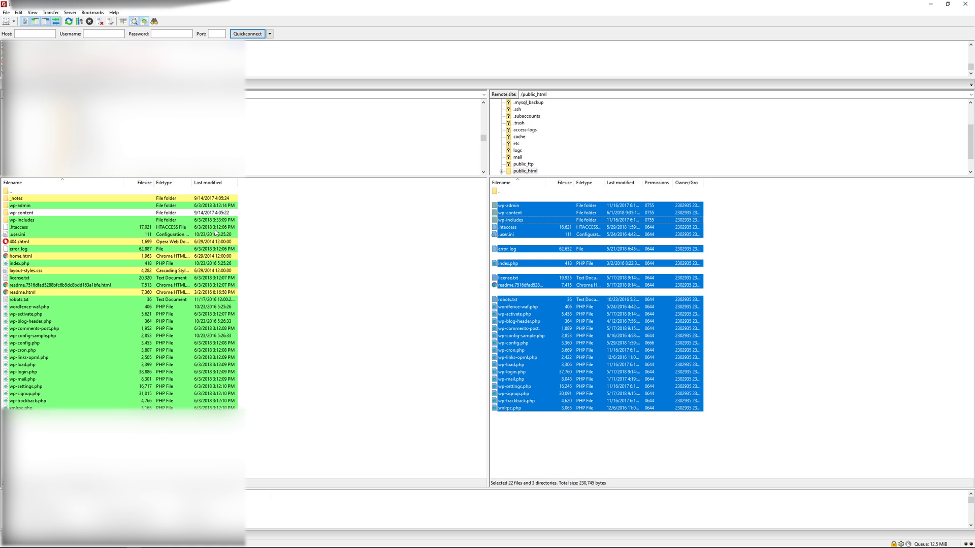
- Select the remote wp-config.php in the FTP client and open its local copy in the code editor
left_click(526, 345)
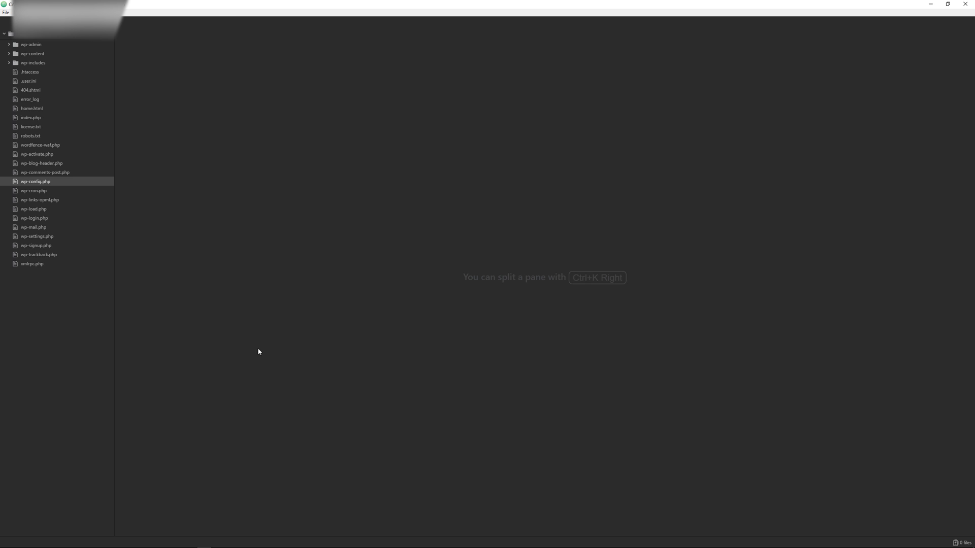
left_click(36, 182)
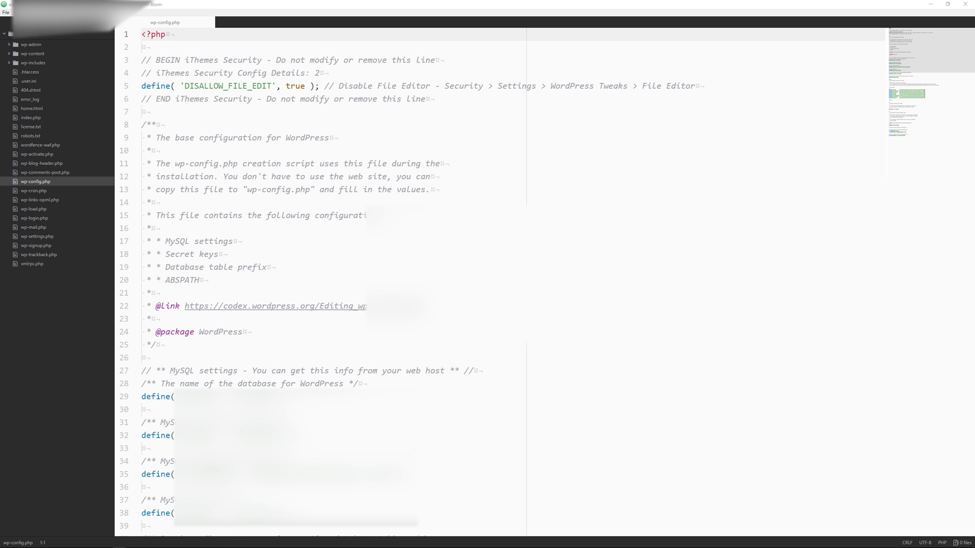
- Add the line define('WP_ALLOW_REPAIR', true); directly below the DB_COLLATE definition and save wp-config.php
scroll(389, 449, "down", 5)
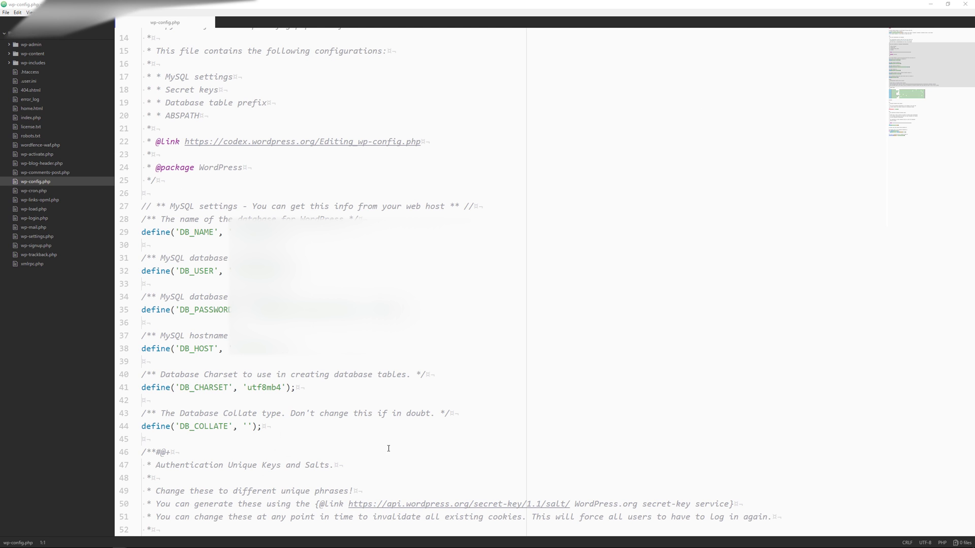
left_click(273, 429)
key("Return")
type("define('WP_ALLOW_REPAIR', true);")
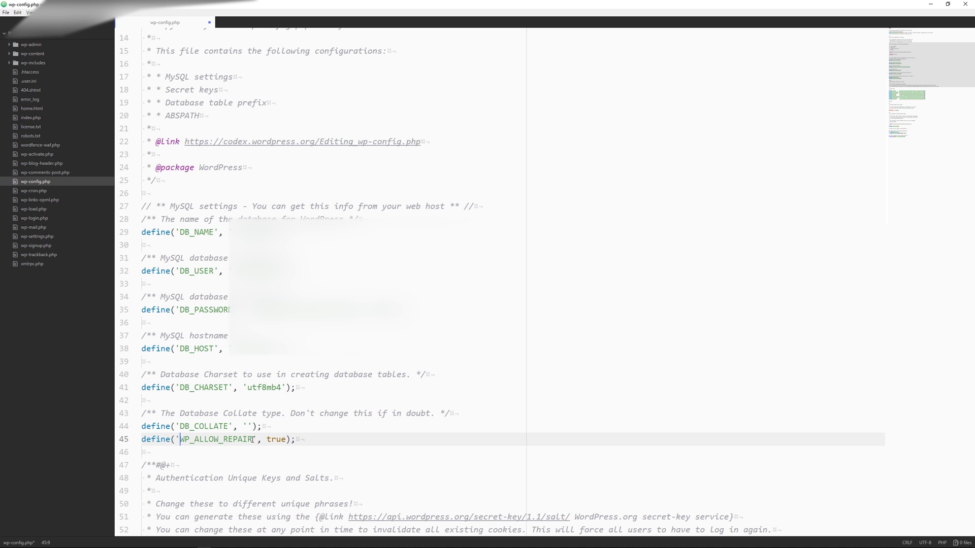
double_click(219, 440)
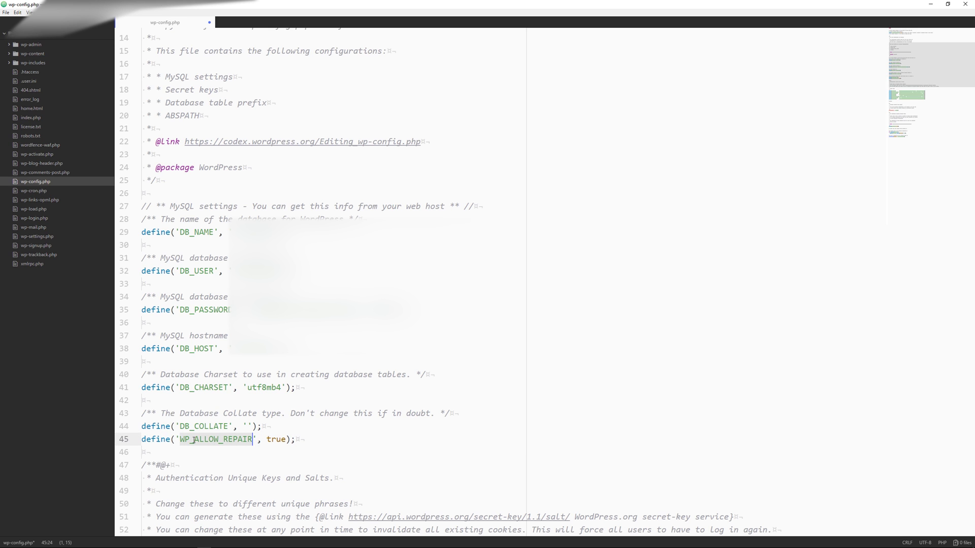
left_click(262, 440)
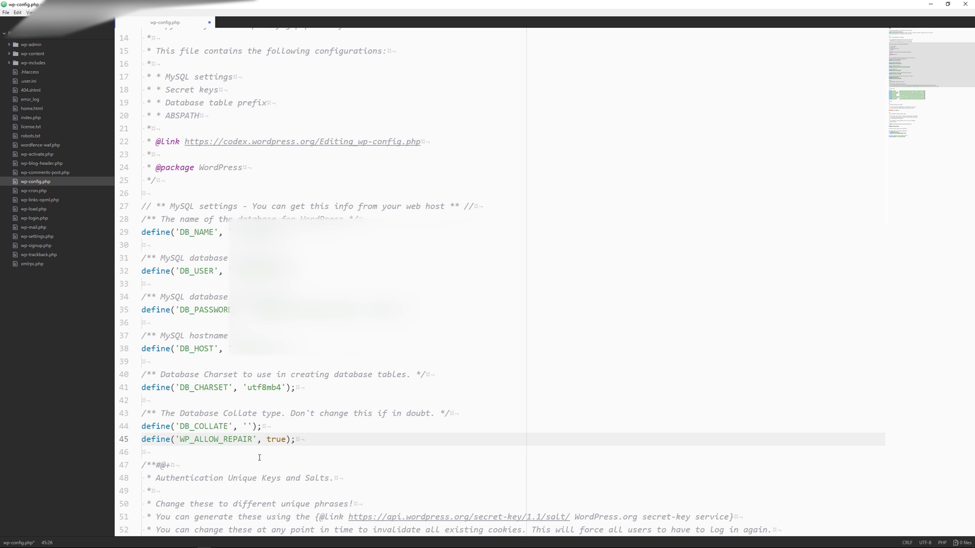
left_click(296, 440)
key("ctrl+s")
- Switch to the FTP client and upload the edited wp-config.php to public_html, overwriting the existing remote file
key("alt+Tab")
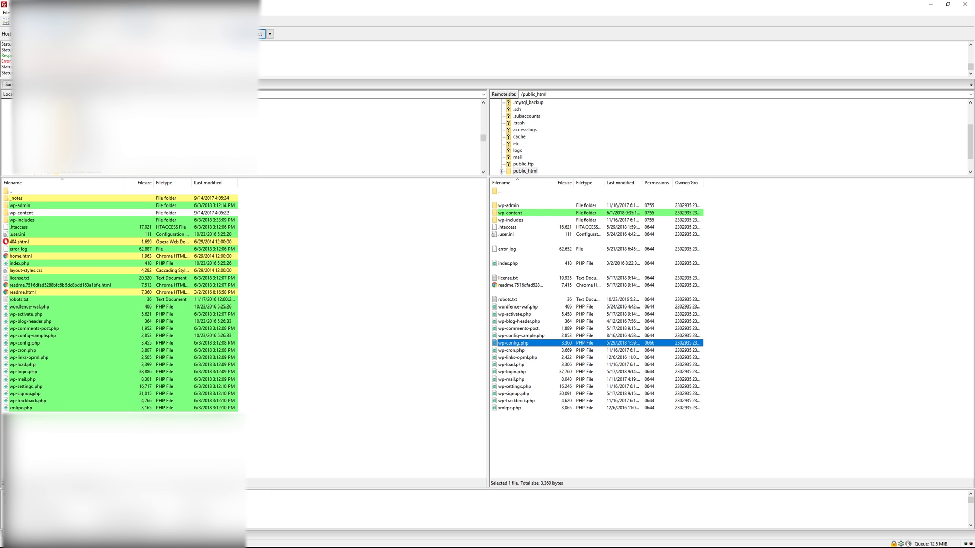
left_click(32, 324)
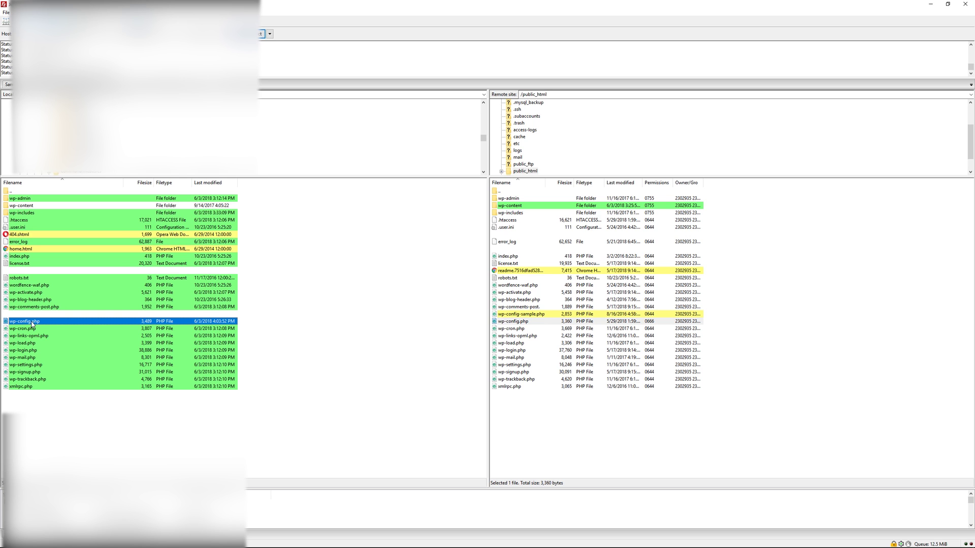
double_click(32, 324)
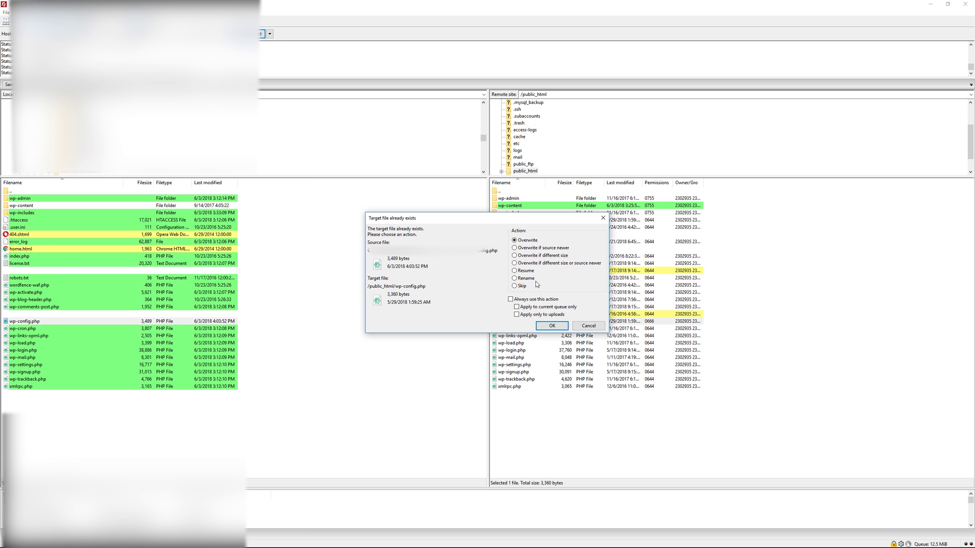
left_click(551, 326)
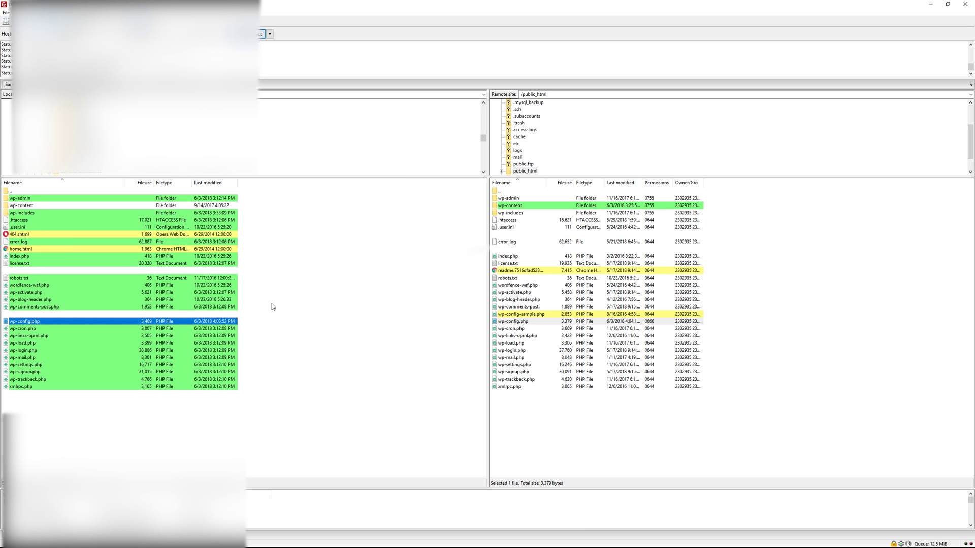
- Open the site's WordPress database repair page in a new browser tab and run Repair and Optimize Database
key("alt+Tab")
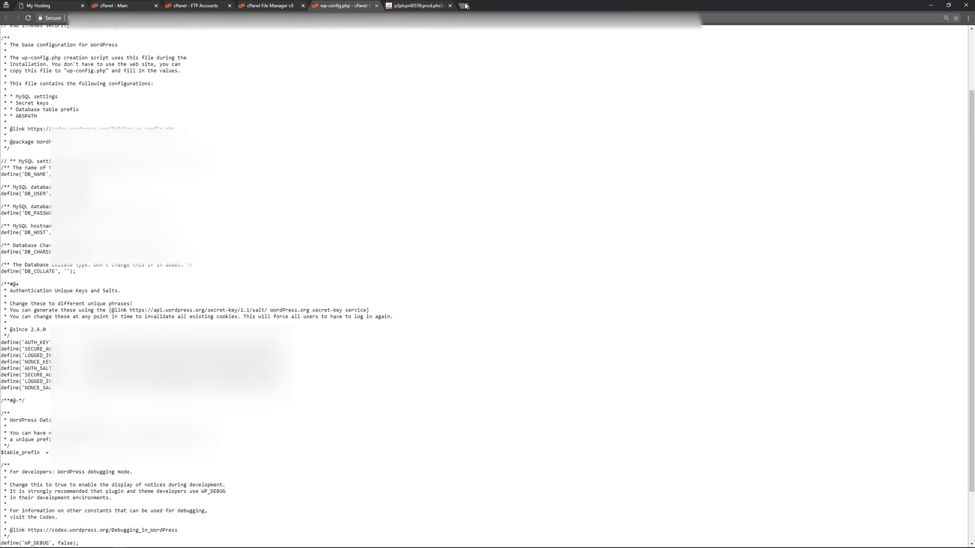
left_click(466, 5)
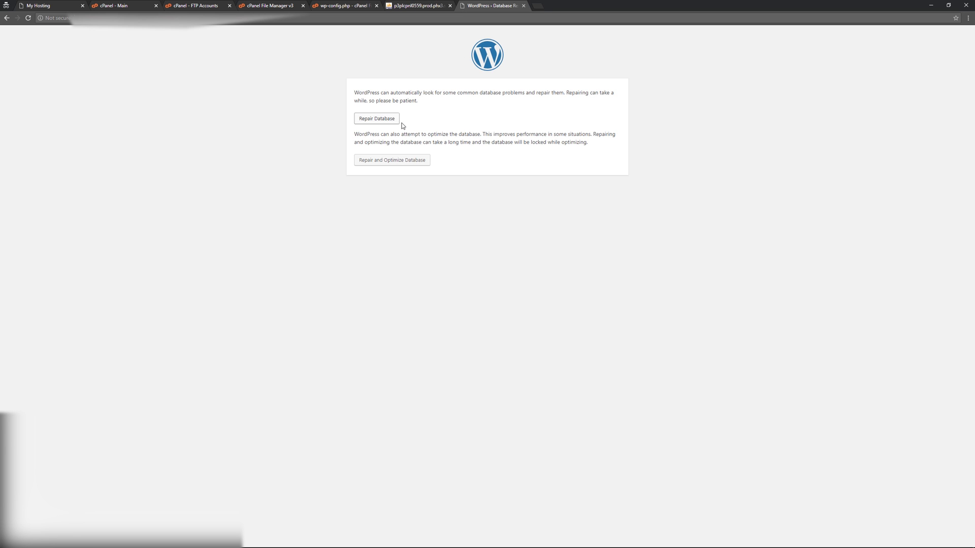
left_click(425, 159)
left_click(390, 162)
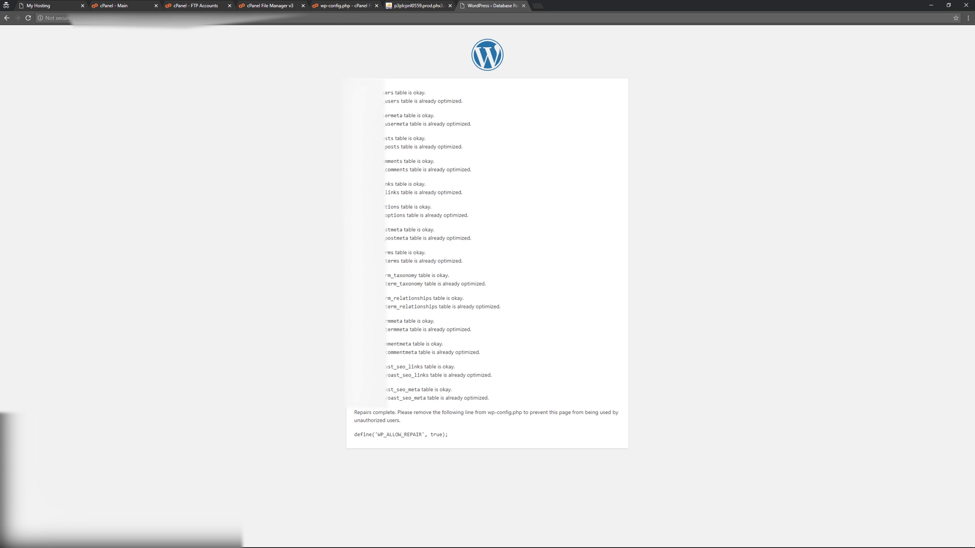
- Close the outdated wp-config.php view, refresh public_html in the File Manager and open wp-config.php in the Code Editor
left_click(336, 7)
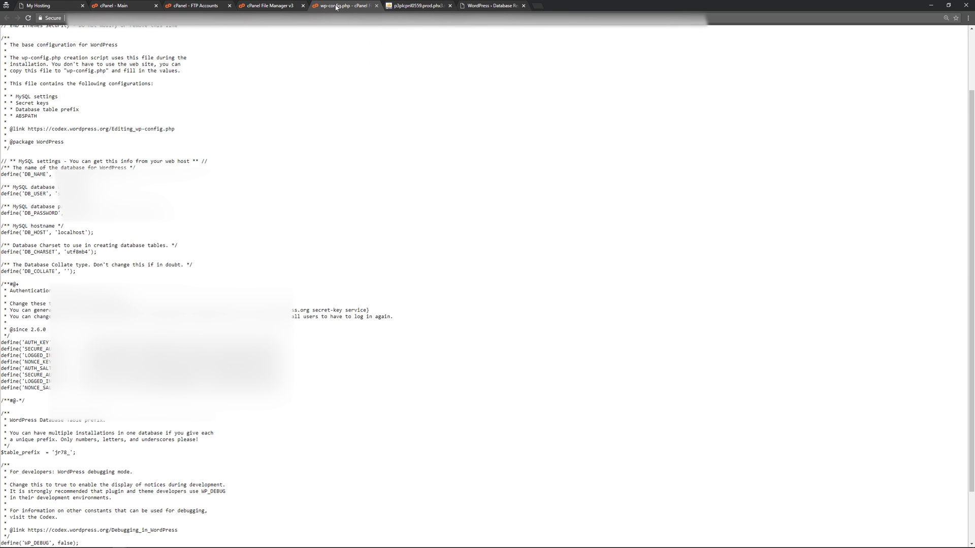
left_click(376, 6)
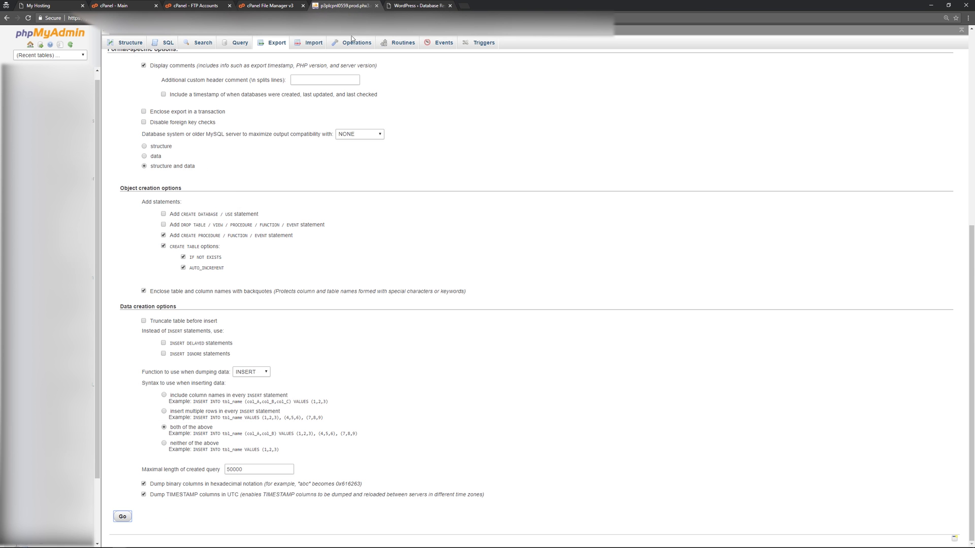
left_click(267, 4)
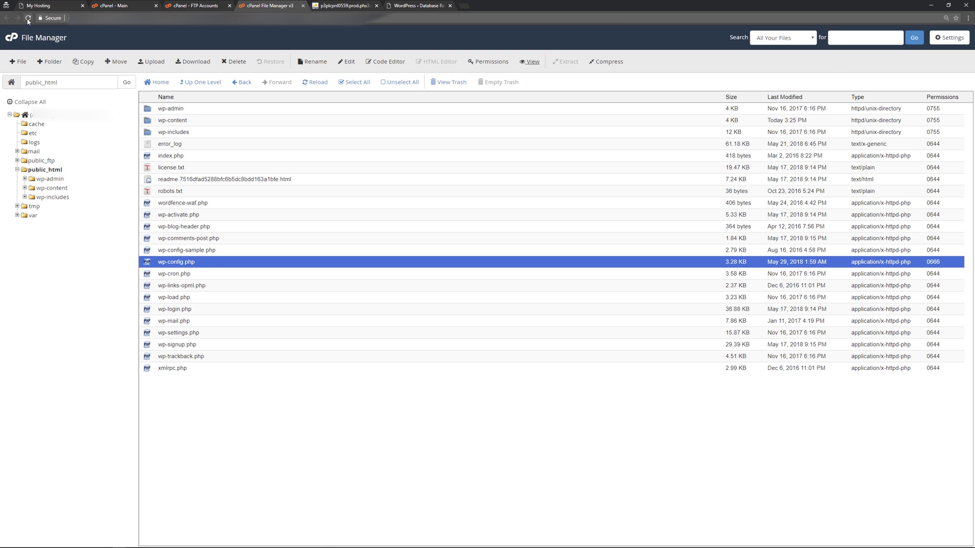
left_click(171, 261)
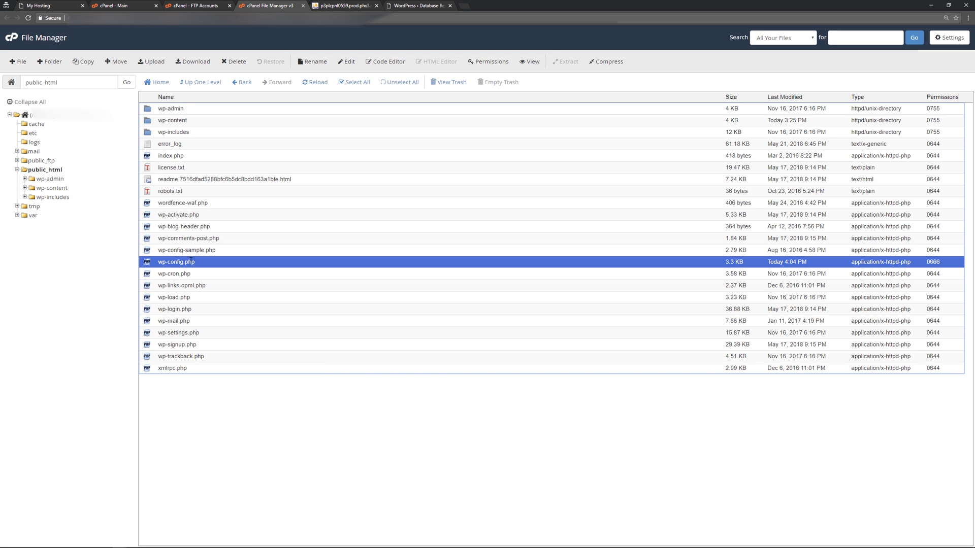
left_click(392, 66)
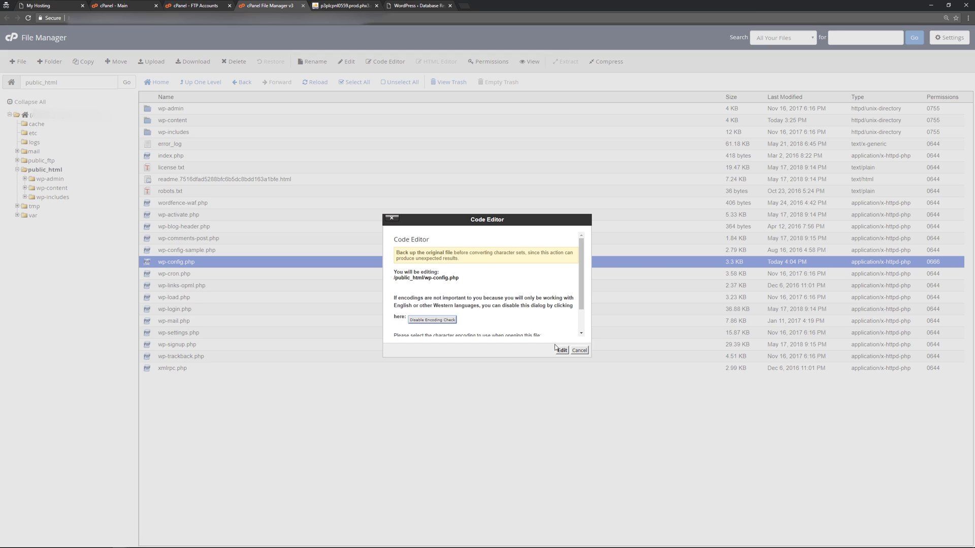
left_click(562, 351)
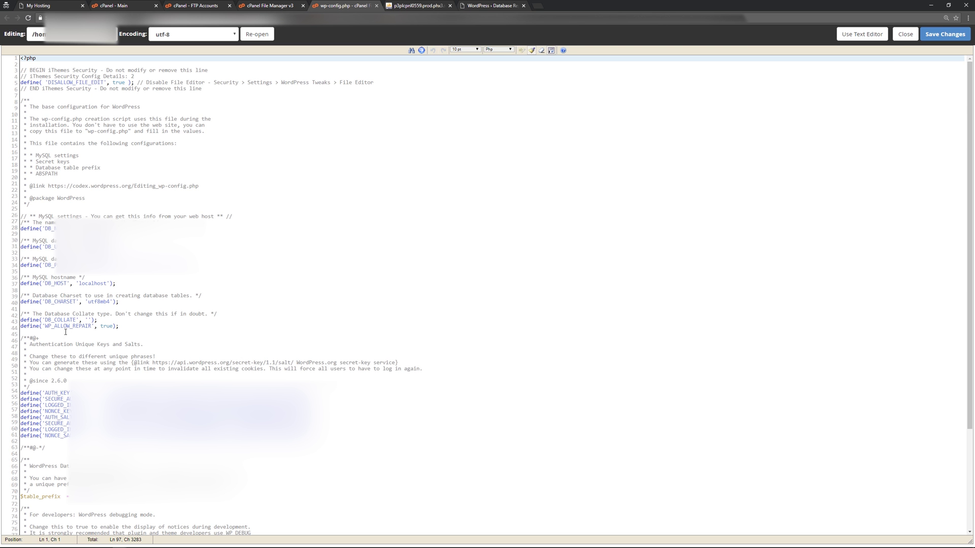
- Delete the define('WP_ALLOW_REPAIR', true); line below the DB_COLLATE definition in wp-config.php and save the file
left_click(41, 327)
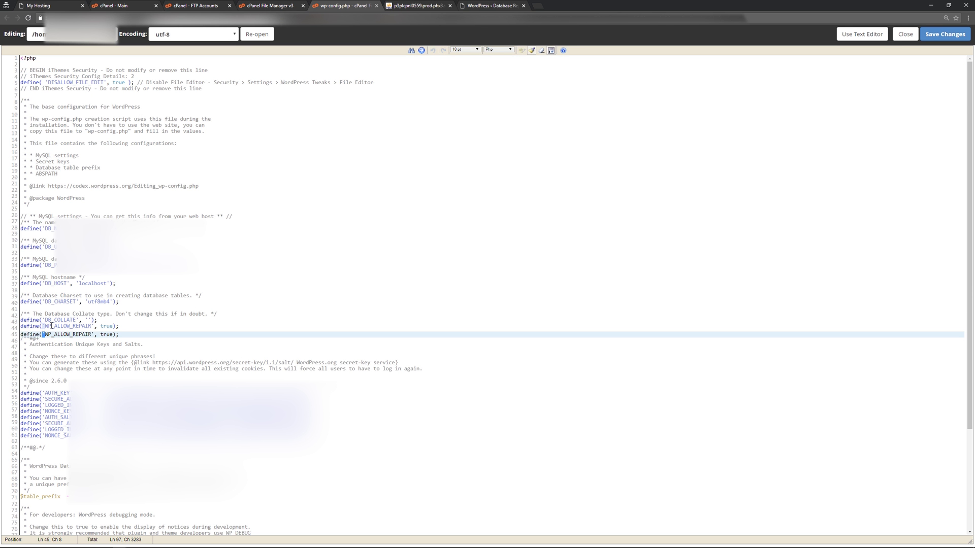
key("End")
key("shift+Home")
key("BackSpace")
key("BackSpace")
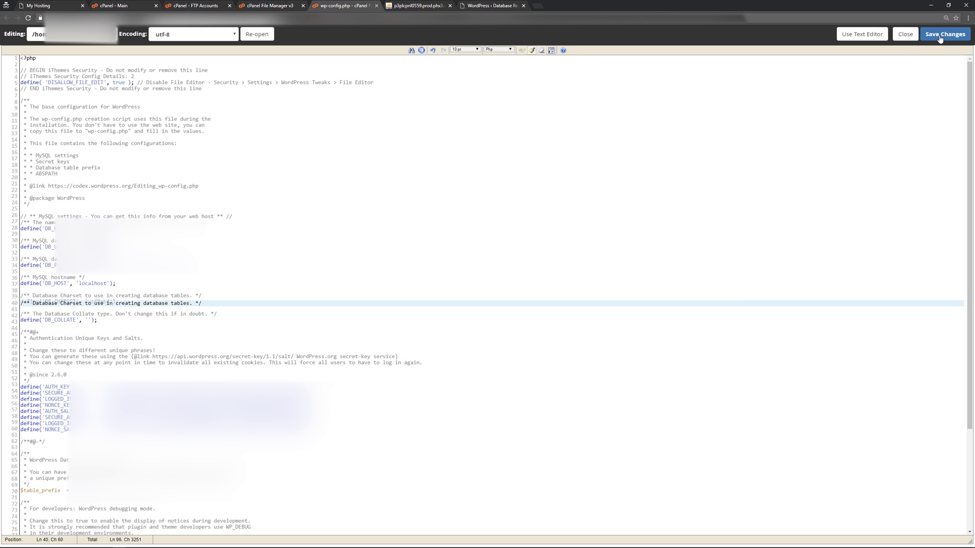
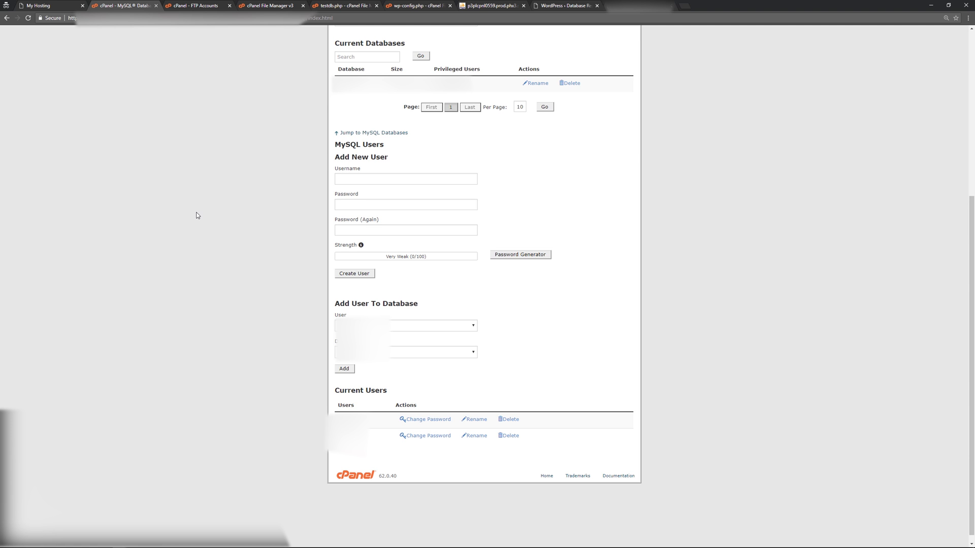
- Return to the File Manager and delete testdb.php from public_html
left_click(265, 6)
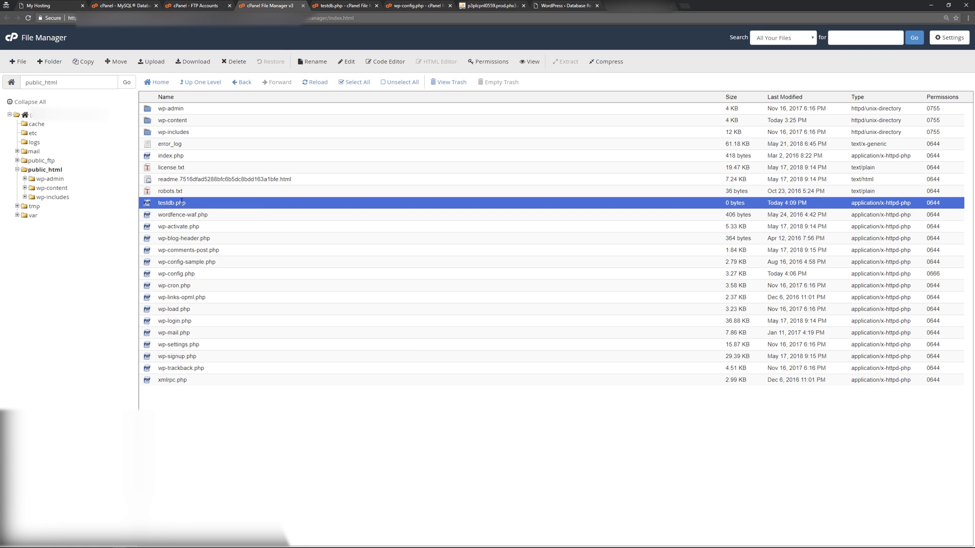
left_click(234, 61)
key("Return")
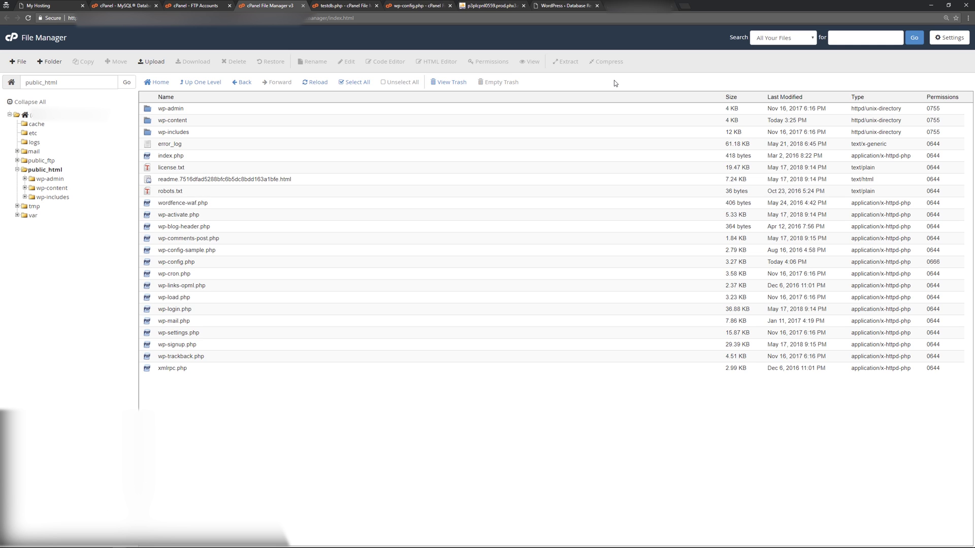
- Open wordpress.org/download in a new browser tab and download the WordPress 4.9.6 zip
left_click(683, 6)
type("wordpress.org/download")
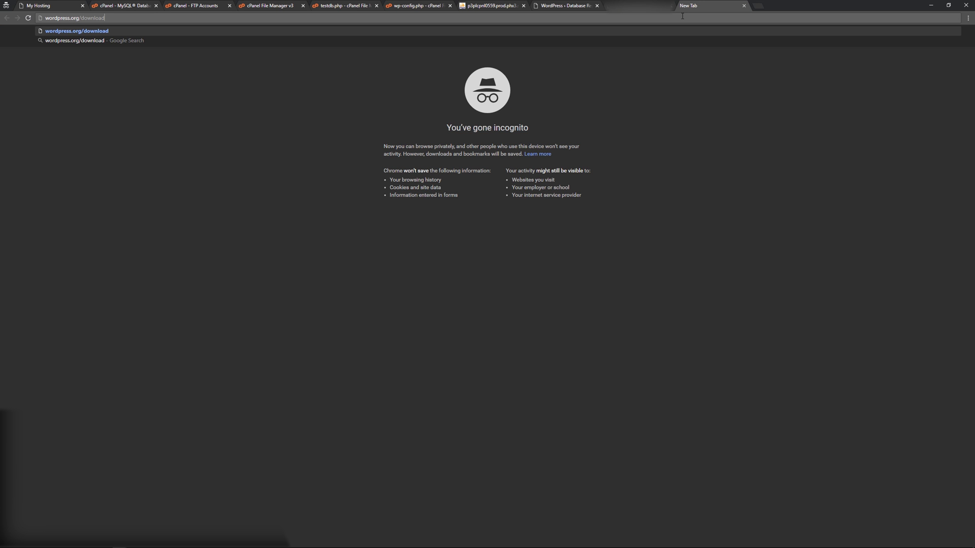
key("Return")
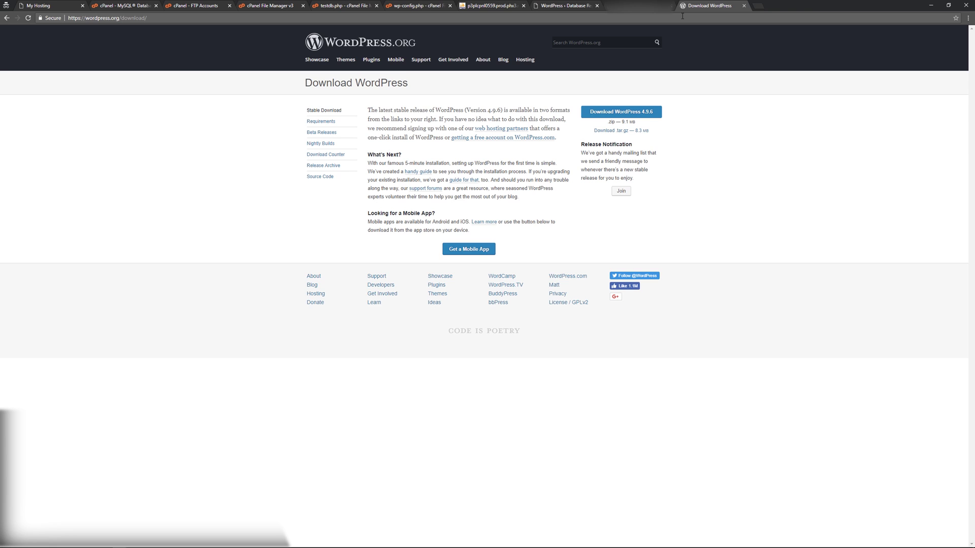
left_click(612, 117)
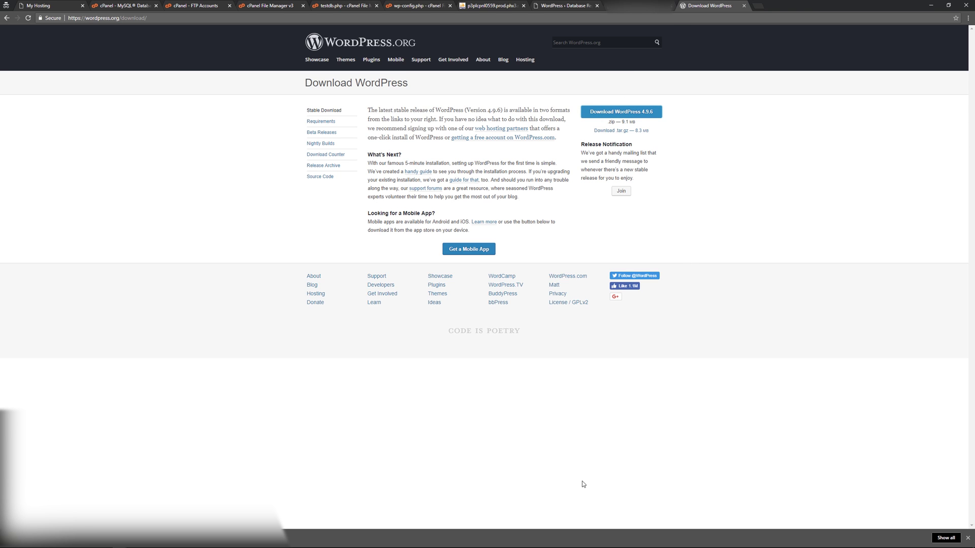
left_click(967, 539)
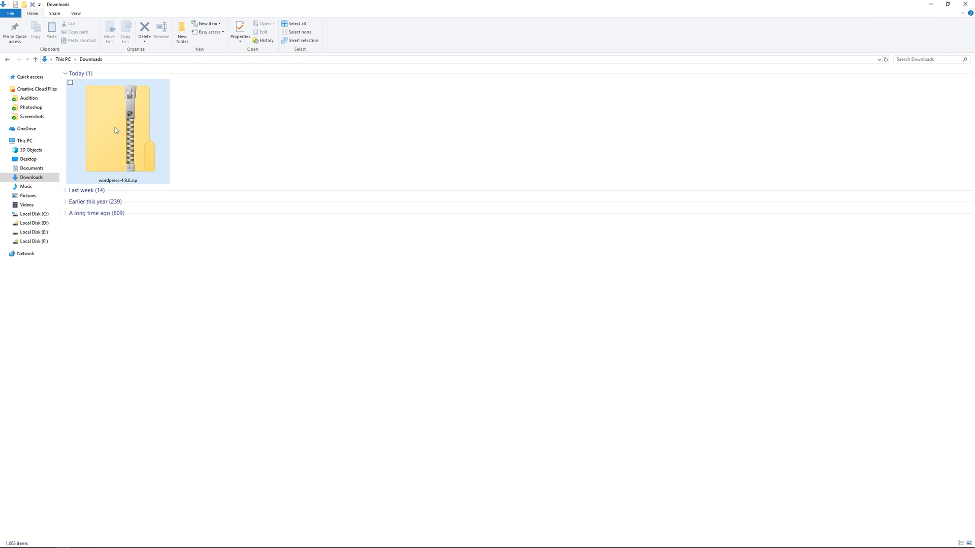
- Extract wordpress-4.9.6.zip into its own folder in Downloads and open the extracted wordpress folder
left_click(114, 127)
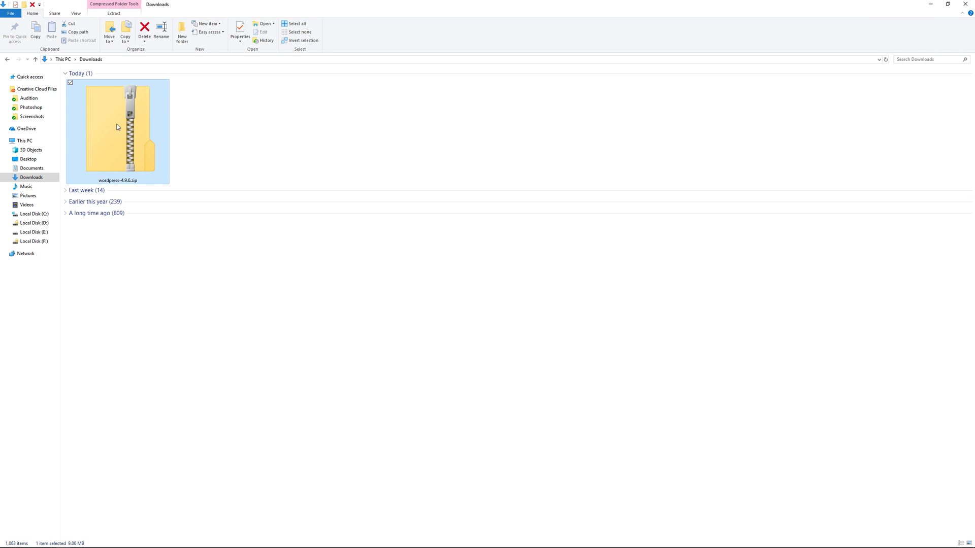
left_click(113, 13)
left_click(277, 32)
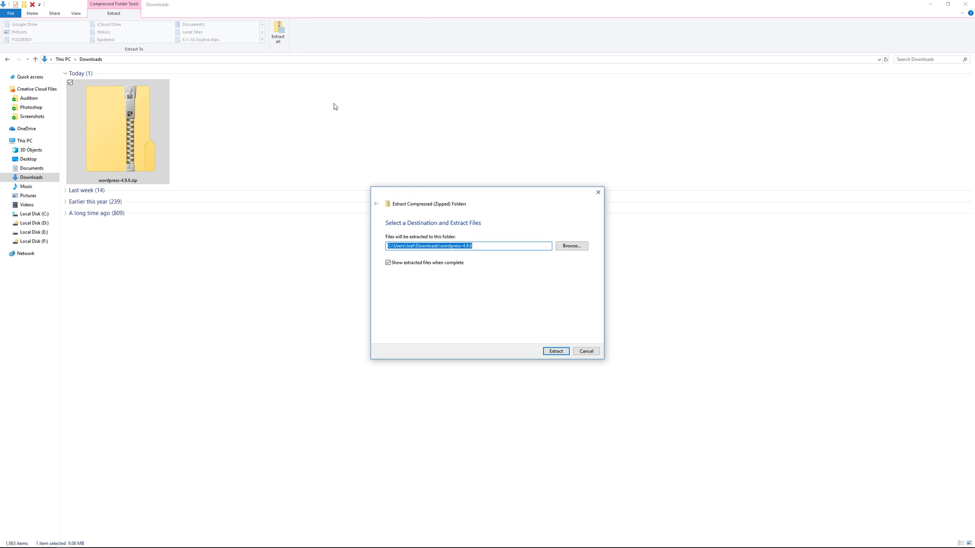
left_click(554, 352)
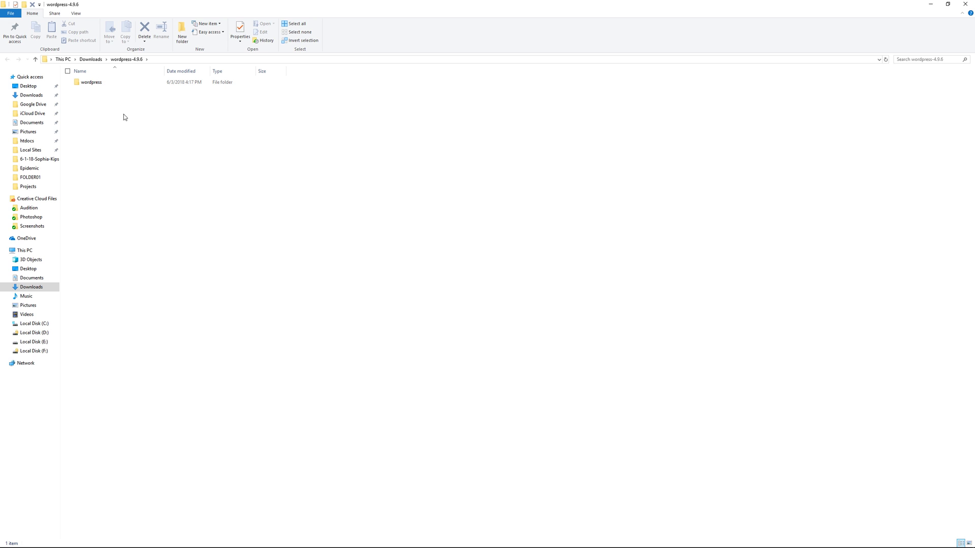
double_click(101, 83)
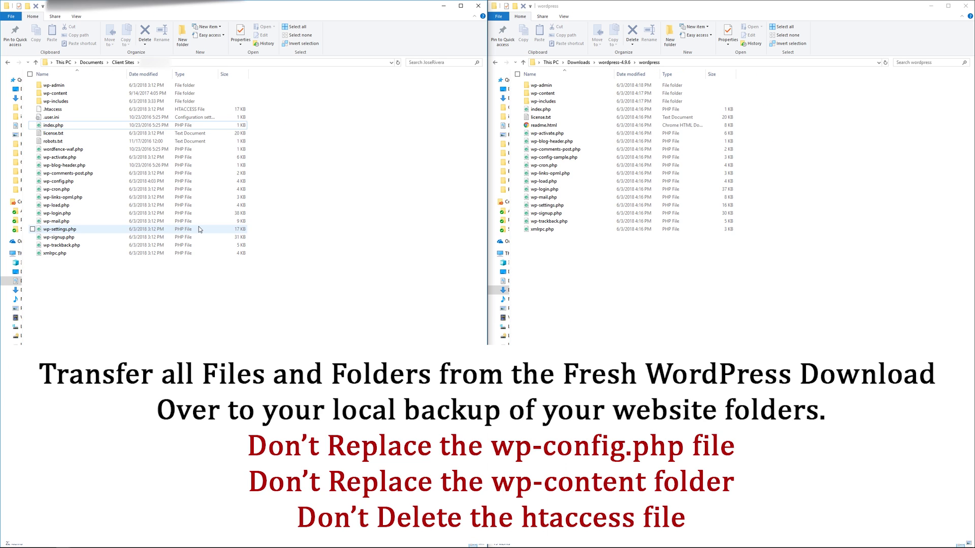
- Compare the wp-admin and wp-includes folders of the fresh WordPress download with their counterparts in the local site backup
left_click(558, 85)
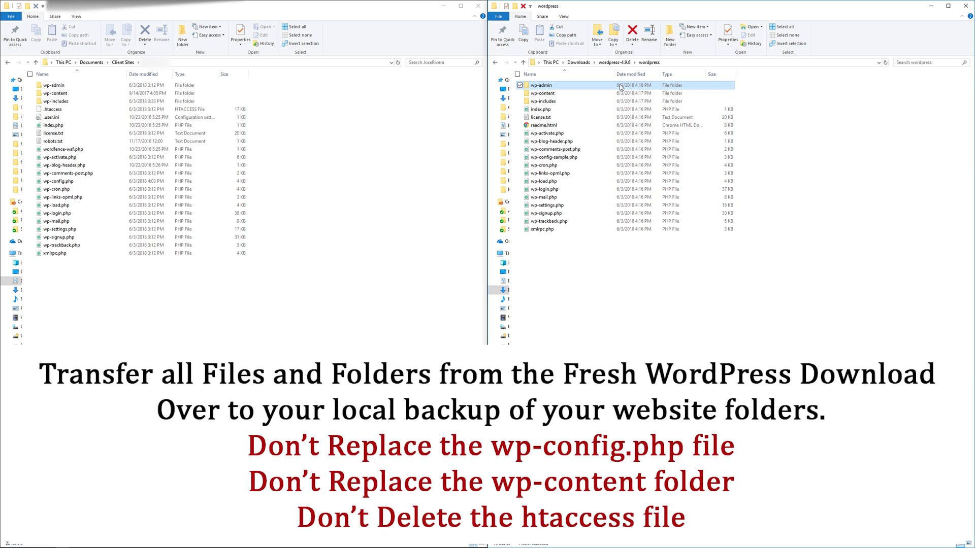
key("ctrl+c")
left_click(56, 86)
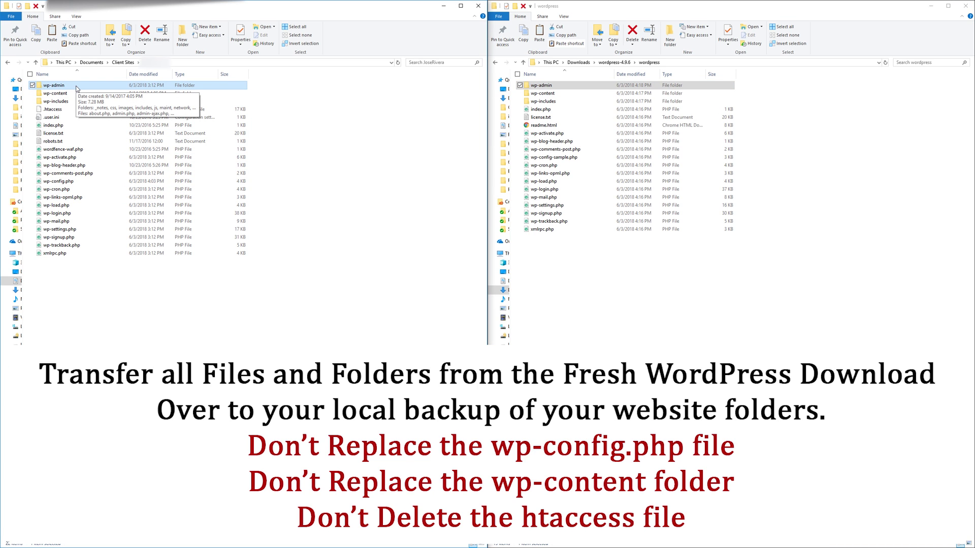
left_click(569, 102)
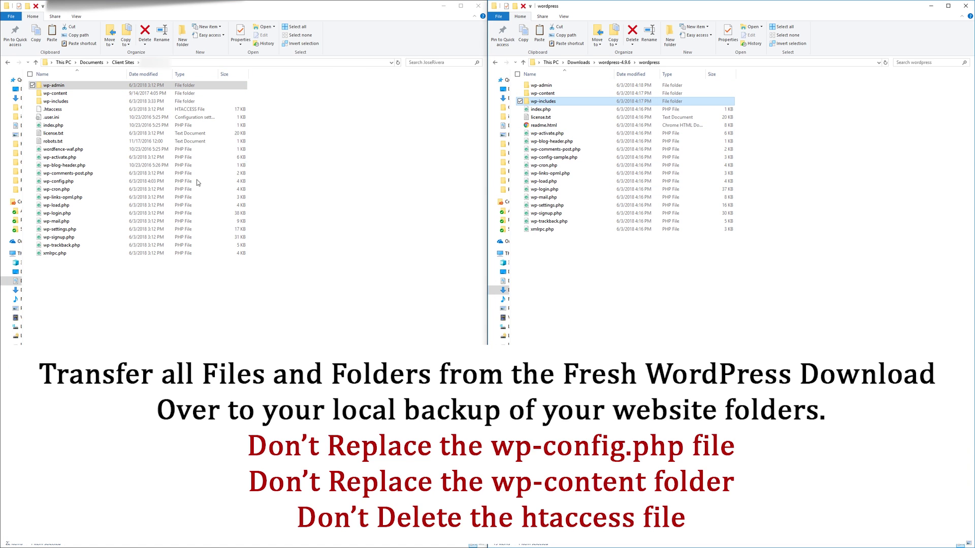
left_click(62, 103)
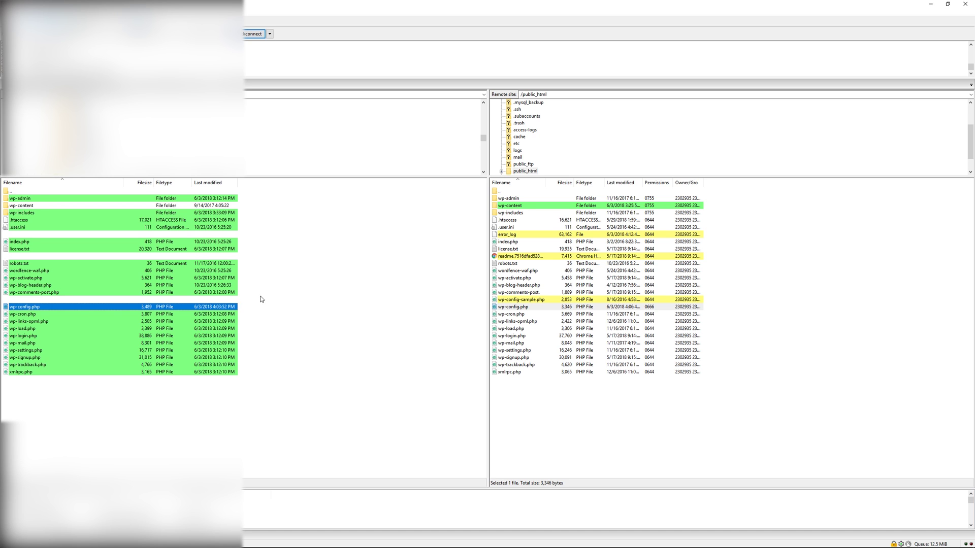
- Upload all files and folders of the local site backup to public_html in the FTP client
left_click(128, 343)
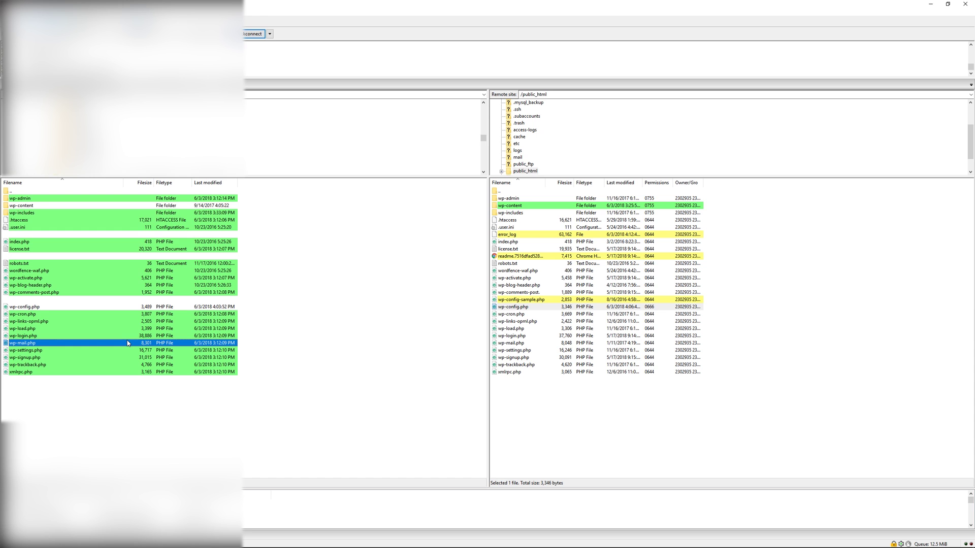
key("ctrl+a")
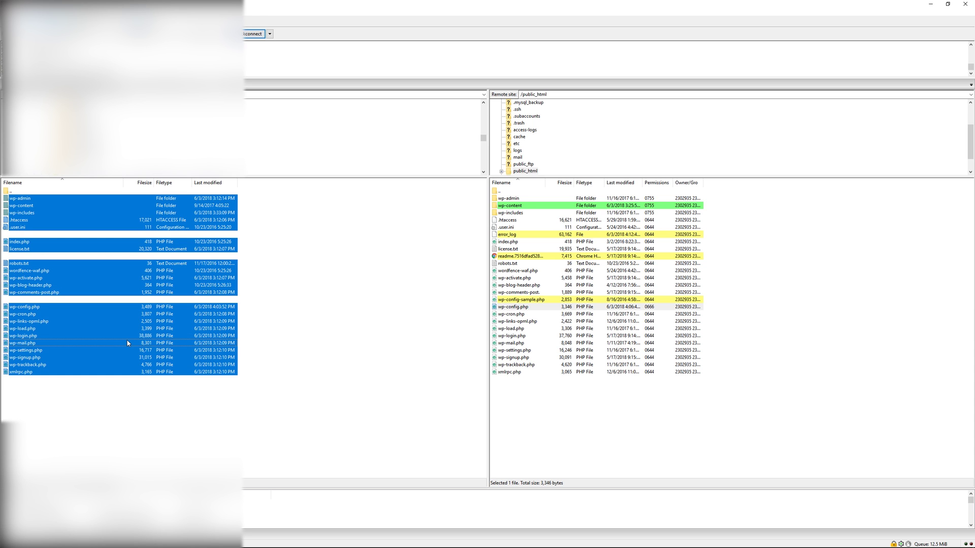
right_click(127, 343)
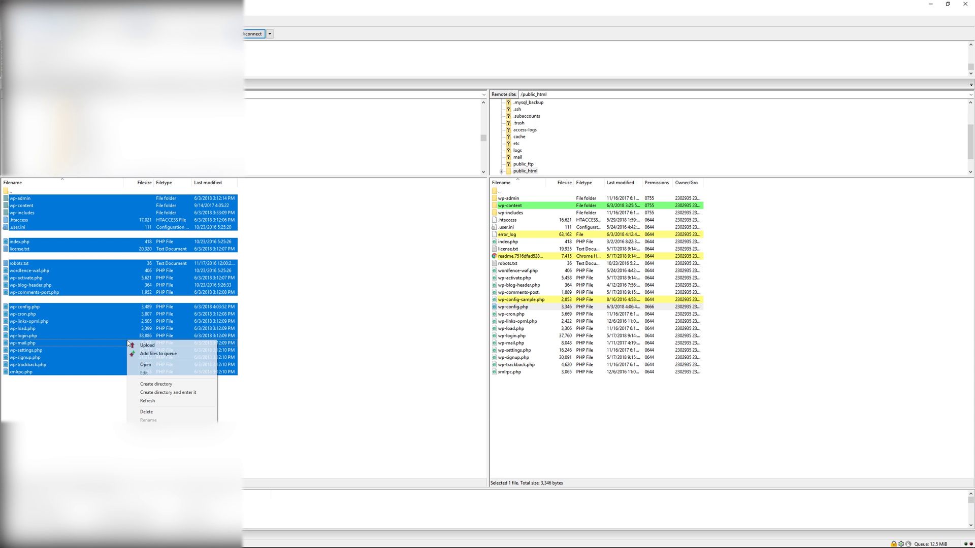
left_click(152, 347)
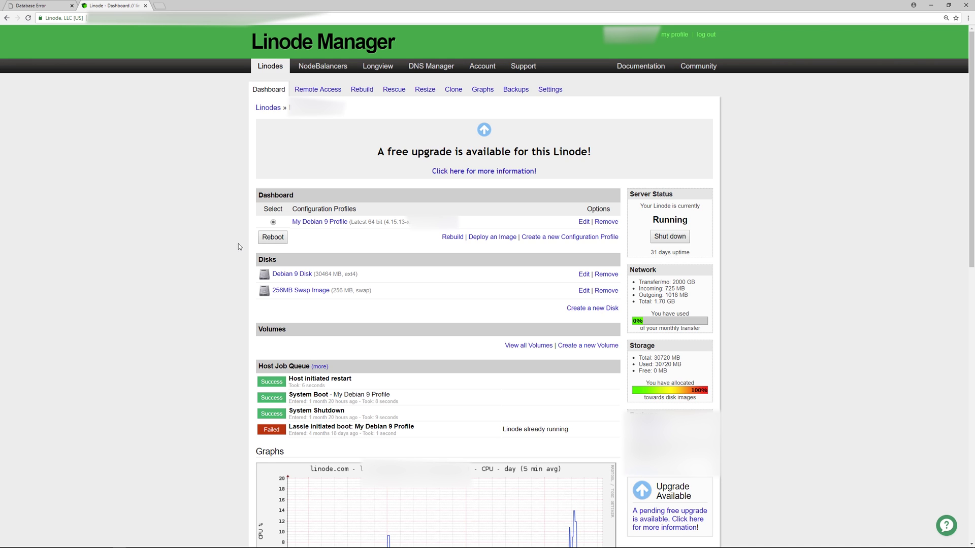
- Reboot the Linode server with My Debian 9 Profile and confirm the reboot
left_click(279, 241)
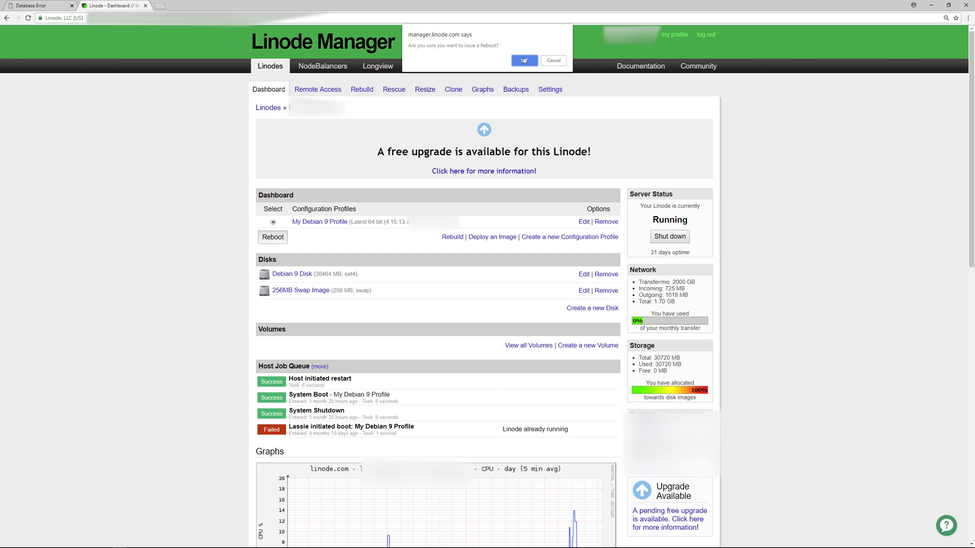
left_click(525, 61)
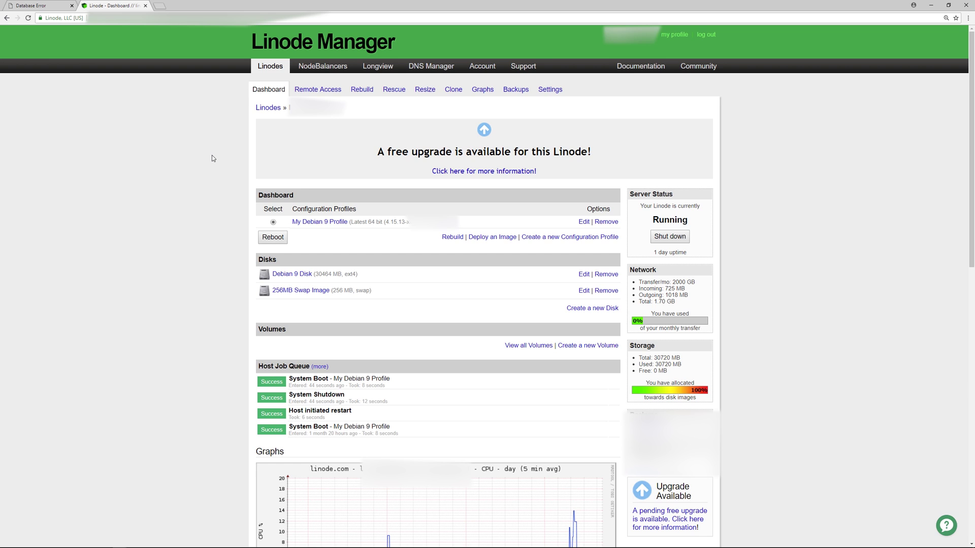
- Reload the bronxites.com page showing the database error and check the site's Blog and Home pages
key("ctrl+shift+Tab")
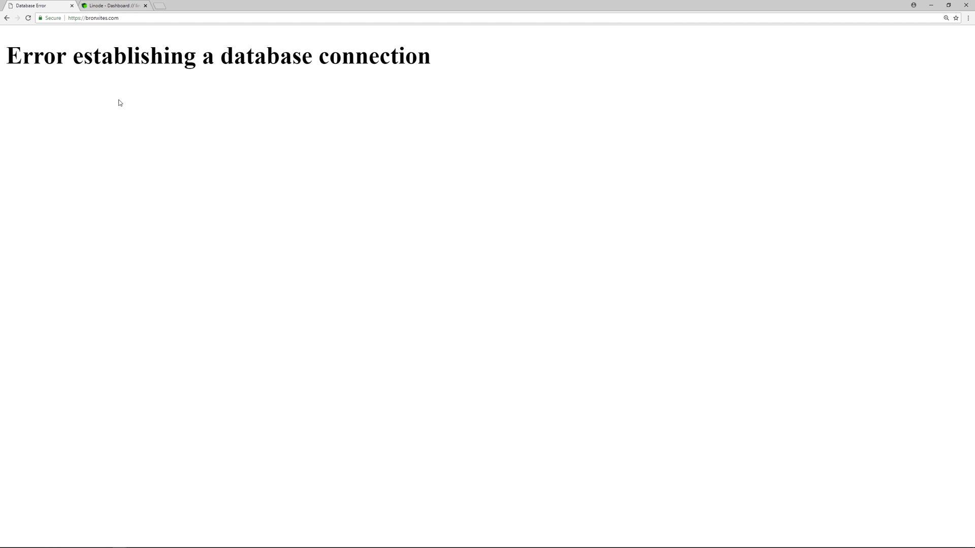
left_click(28, 18)
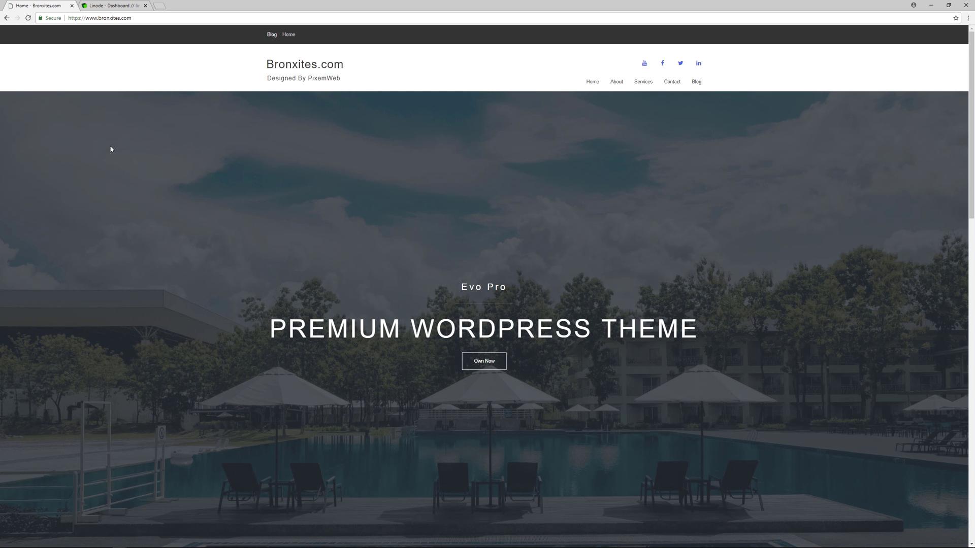
left_click(697, 82)
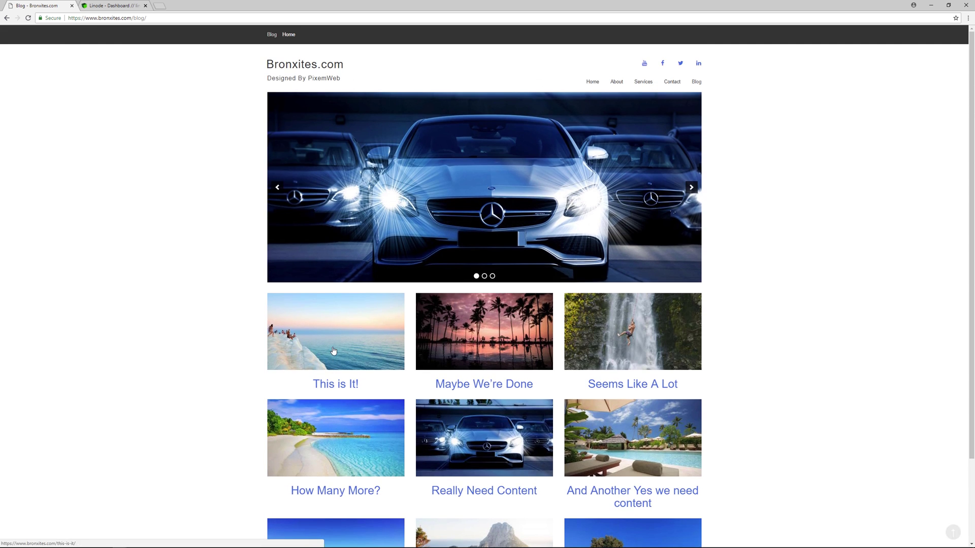
left_click(288, 34)
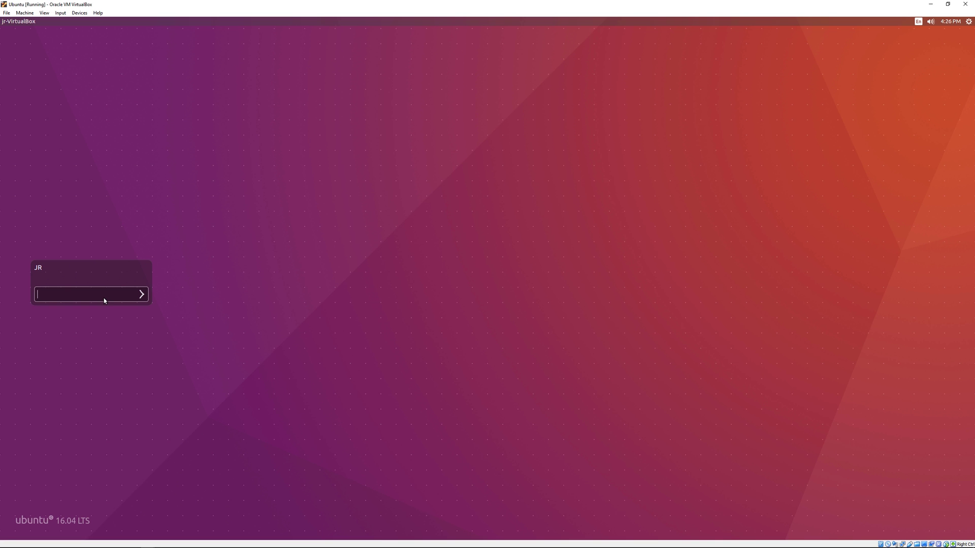
- Log in to the Ubuntu virtual machine with the account password and connect to the server over SSH with its password
type("••••••")
key("Return")
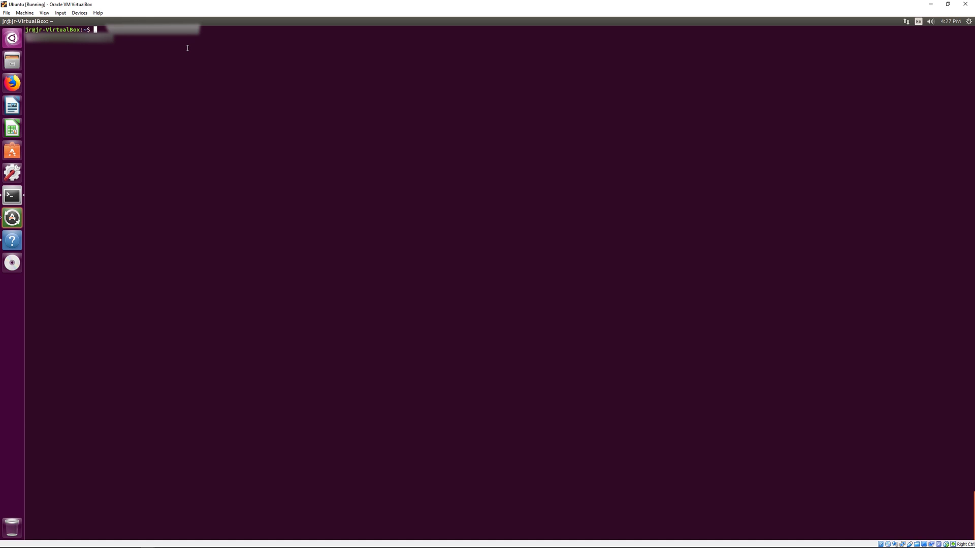
type("ssh")
key("Return")
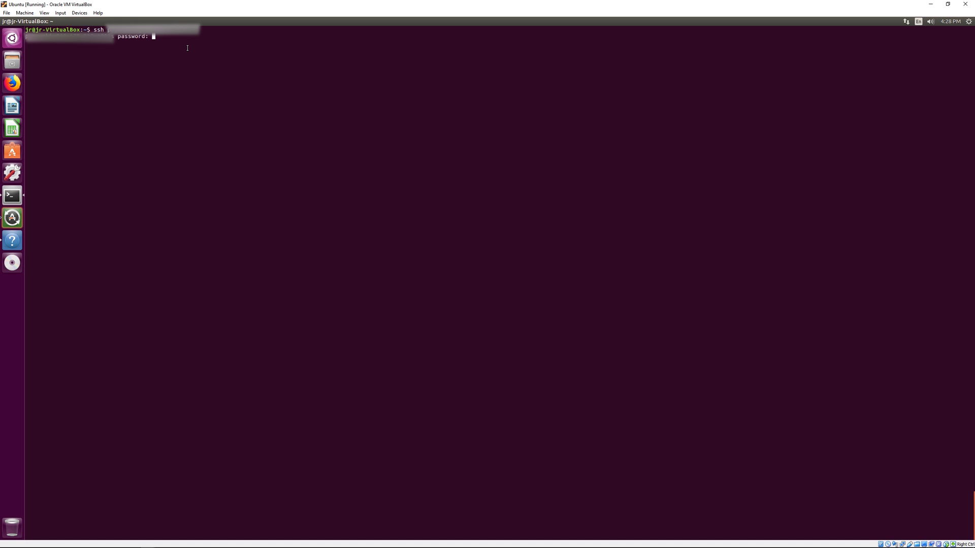
key("Return")
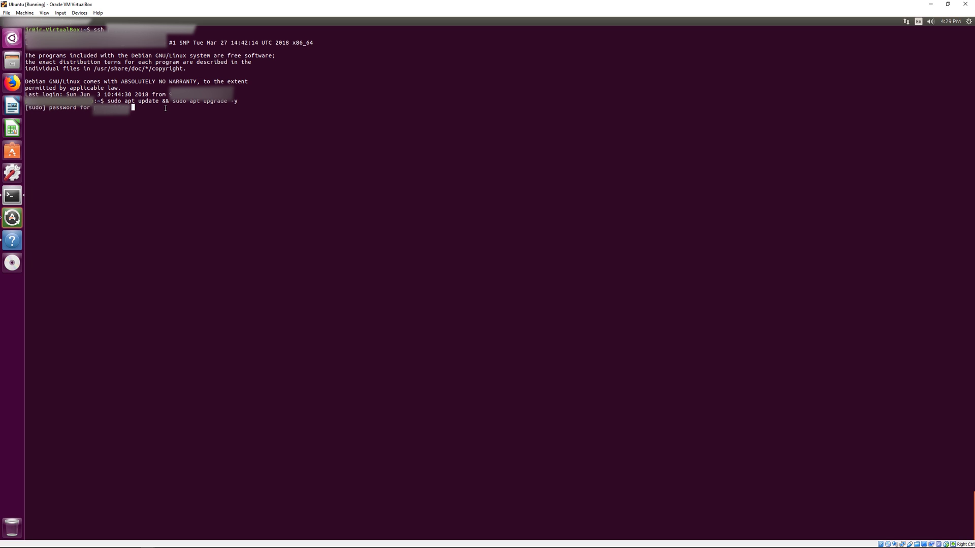
- Run sudo apt update && sudo apt upgrade -y on the server, authenticating with the sudo password
key("Return")
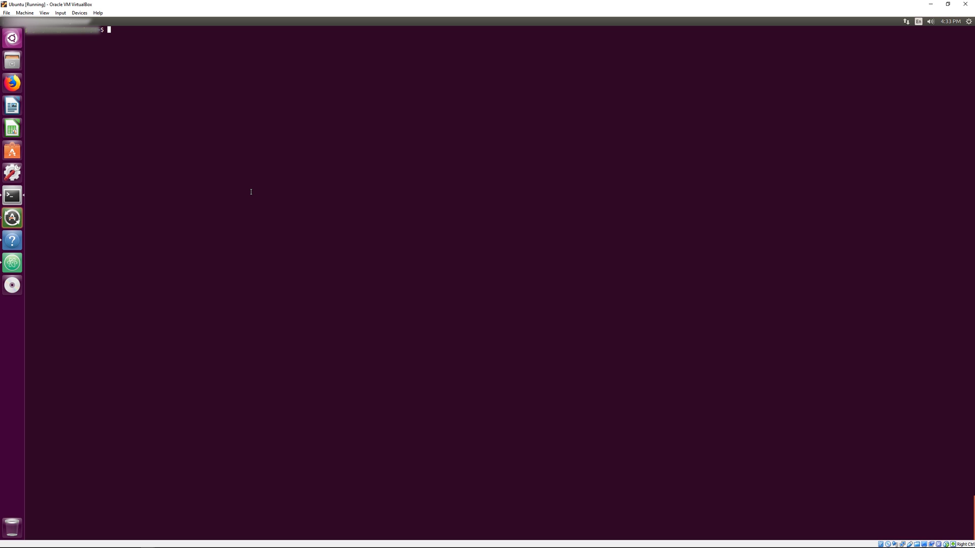
right_click(195, 71)
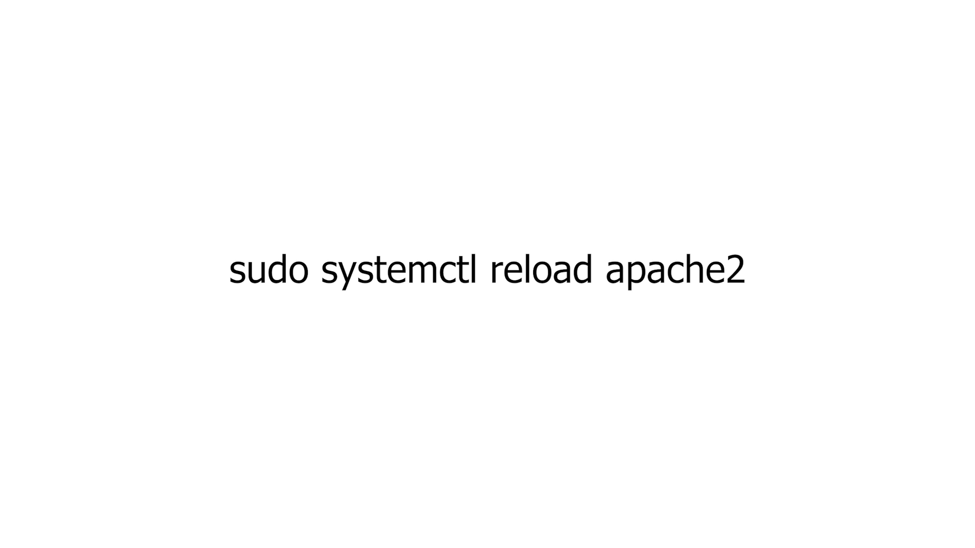